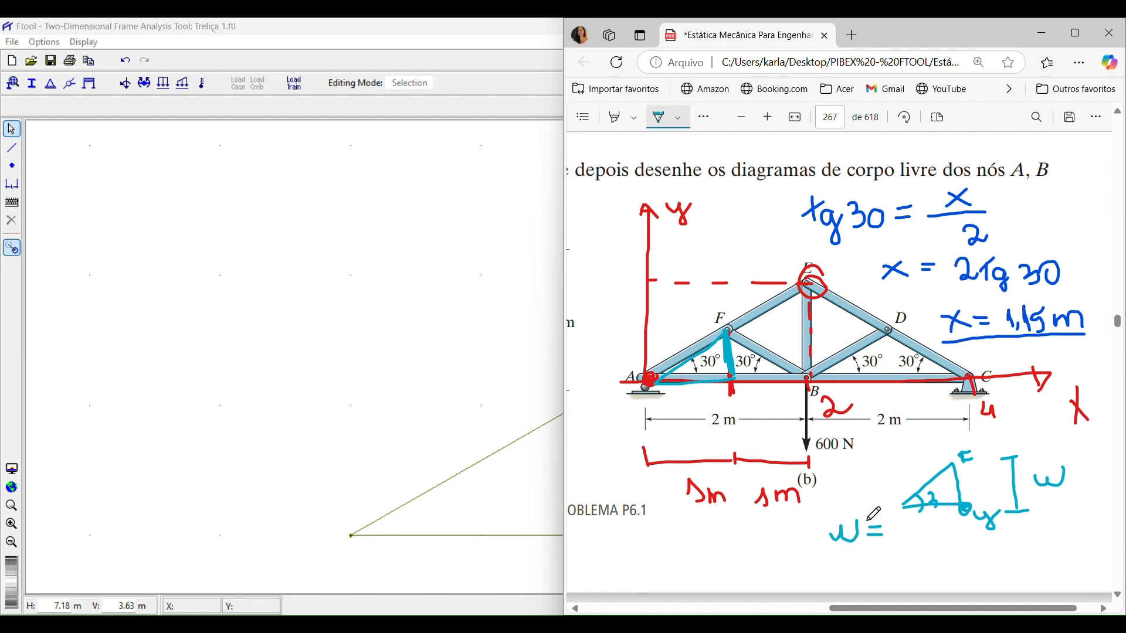
Write w = 0,58 beside the small triangle sketch on the PDF page, erasing a stray pen mark.
mouse_move(901, 536)
mouse_down()
mouse_move(906, 547)
mouse_move(914, 531)
mouse_up()
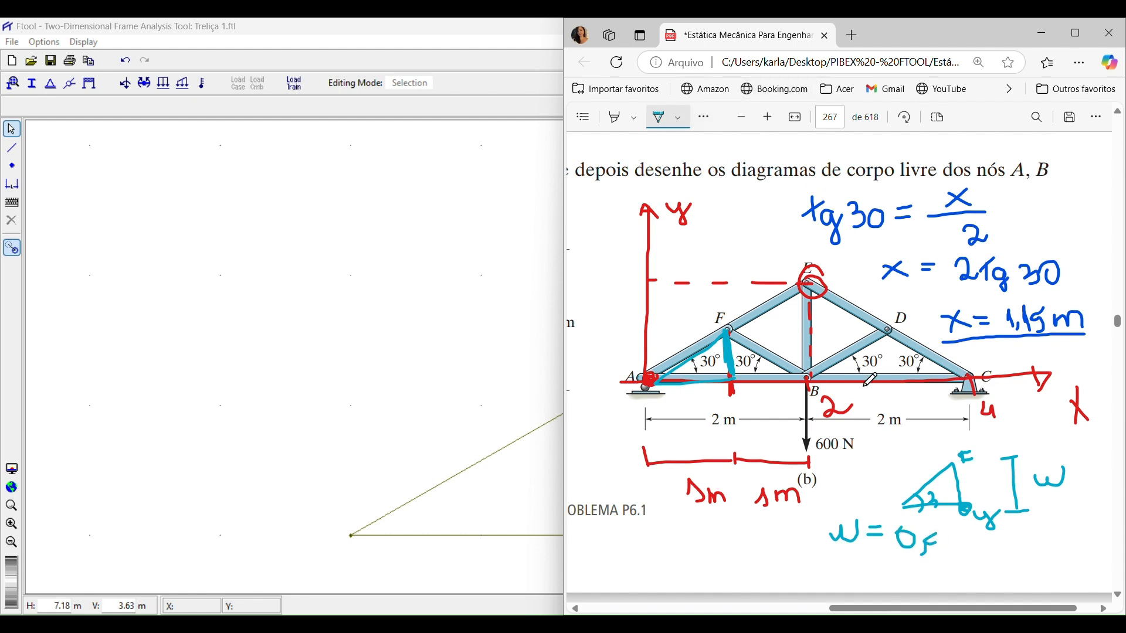
click(713, 117)
click(734, 150)
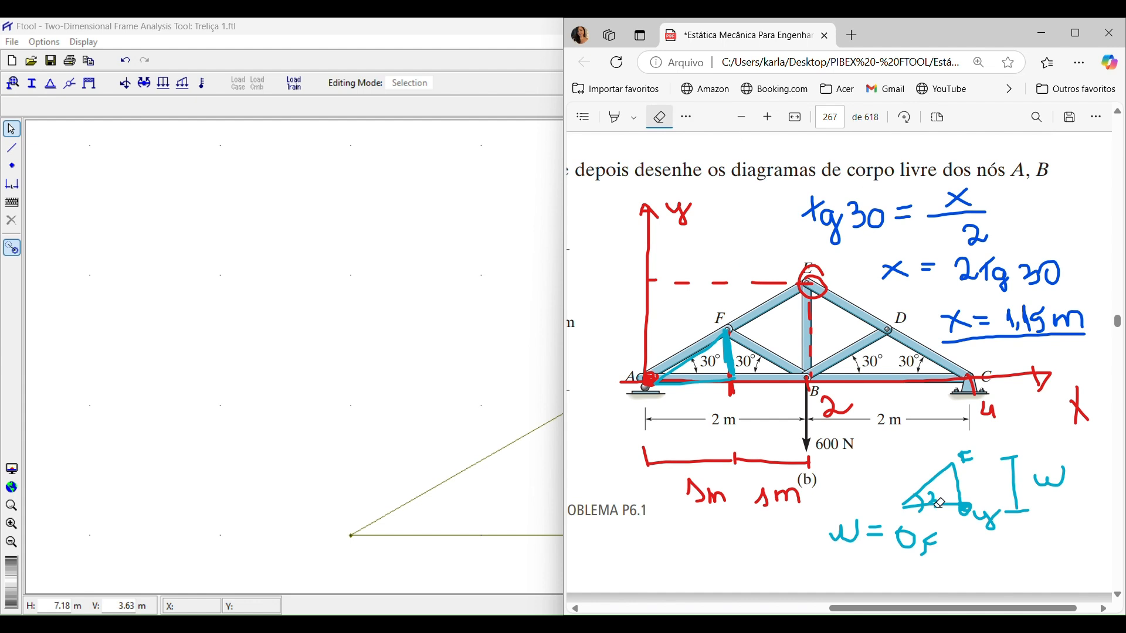
drag(933, 563, 928, 528)
click(686, 116)
click(715, 143)
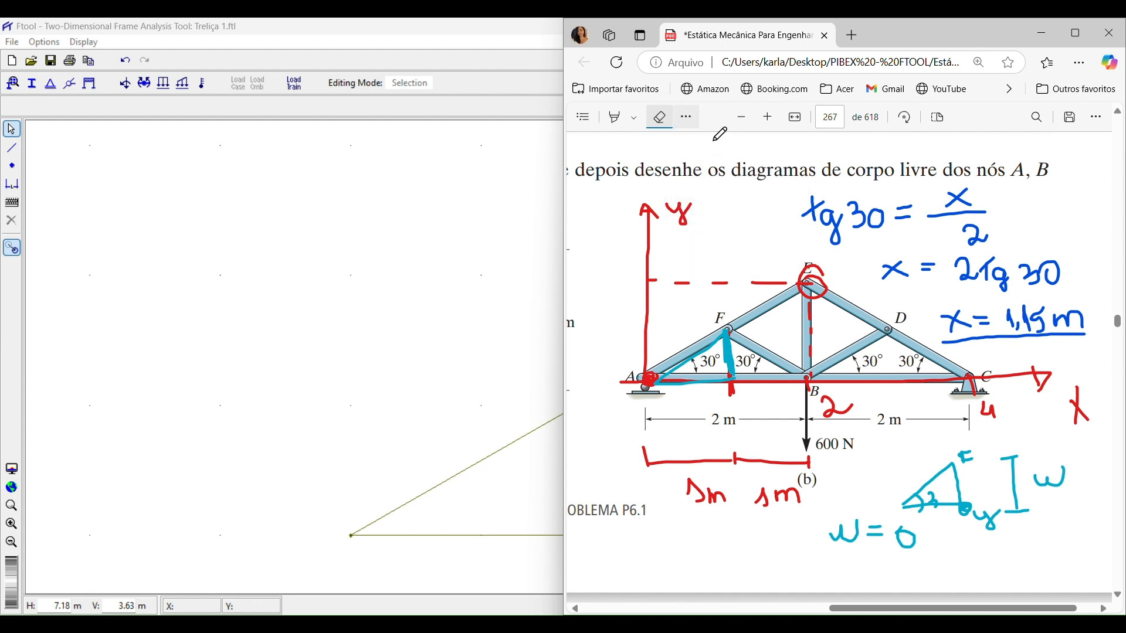
mouse_move(919, 544)
mouse_down()
mouse_move(966, 554)
mouse_move(968, 537)
mouse_move(971, 564)
mouse_up()
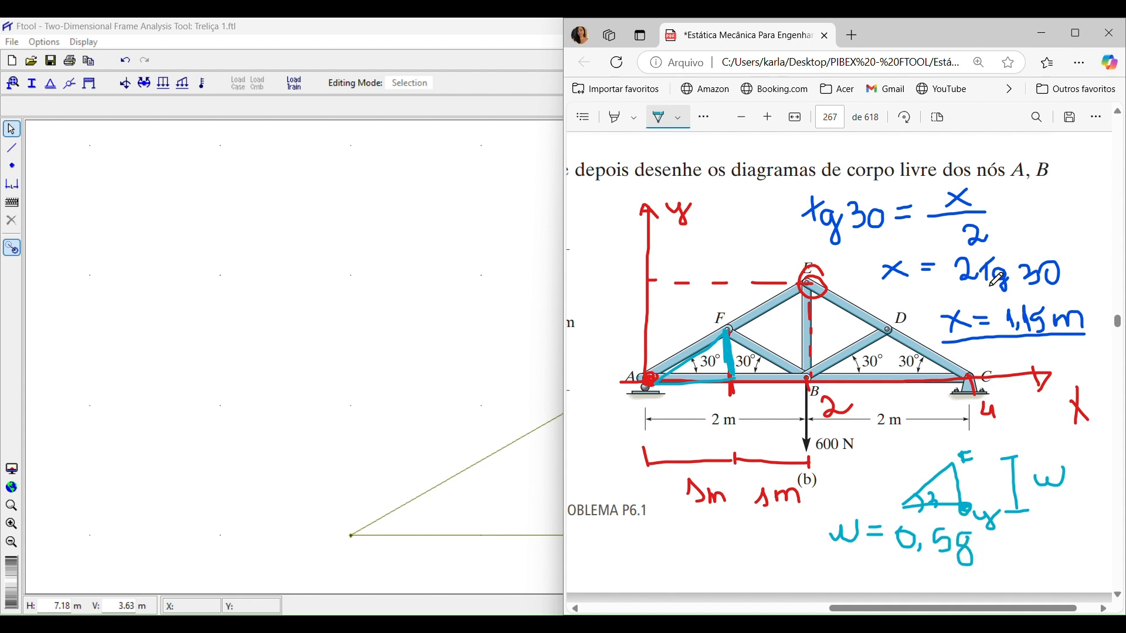
Add pen marks around tg 30 and on the truss figure, and underline the w = 0,58 result.
mouse_move(996, 278)
mouse_down()
mouse_move(1035, 296)
mouse_move(1064, 293)
mouse_move(1069, 271)
mouse_up()
mouse_move(846, 270)
mouse_down()
mouse_move(860, 269)
mouse_move(858, 378)
mouse_move(870, 379)
mouse_up()
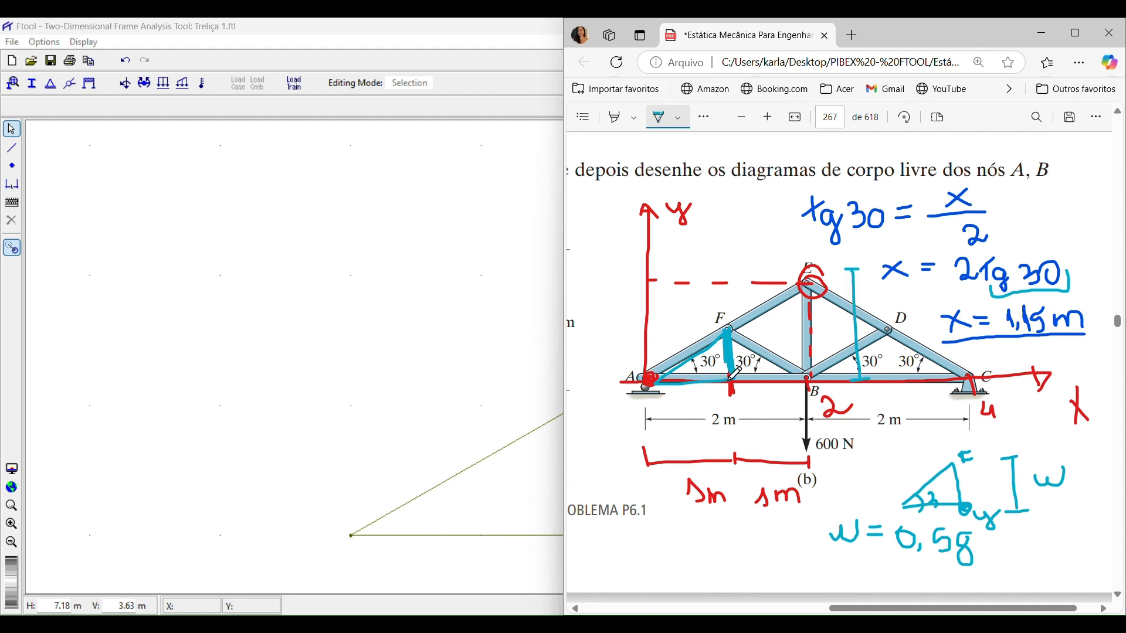
mouse_move(724, 332)
mouse_down()
mouse_move(750, 328)
mouse_move(745, 279)
mouse_move(768, 265)
mouse_move(787, 284)
mouse_up()
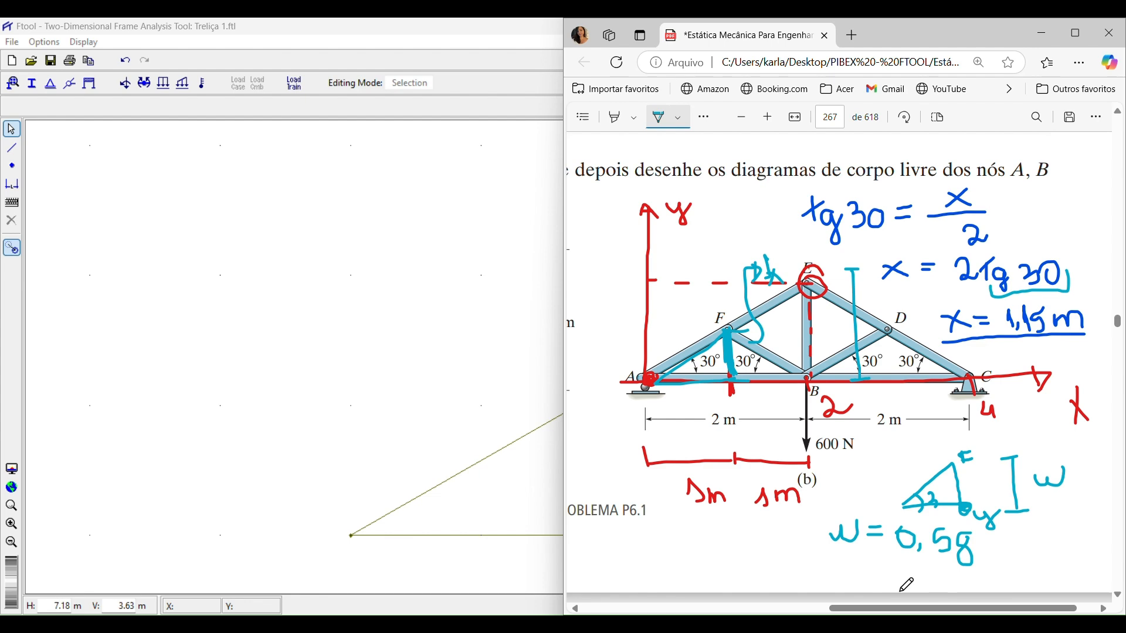
drag(831, 567, 979, 563)
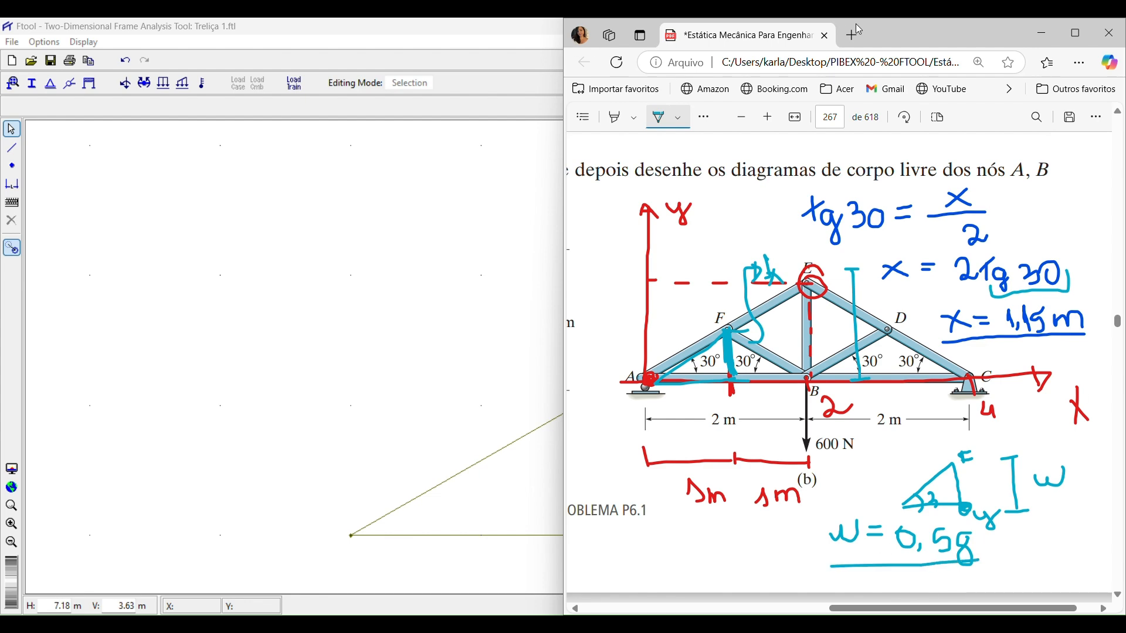
Switch to Ftool and frame the simple triangular truss model in view.
click(1043, 33)
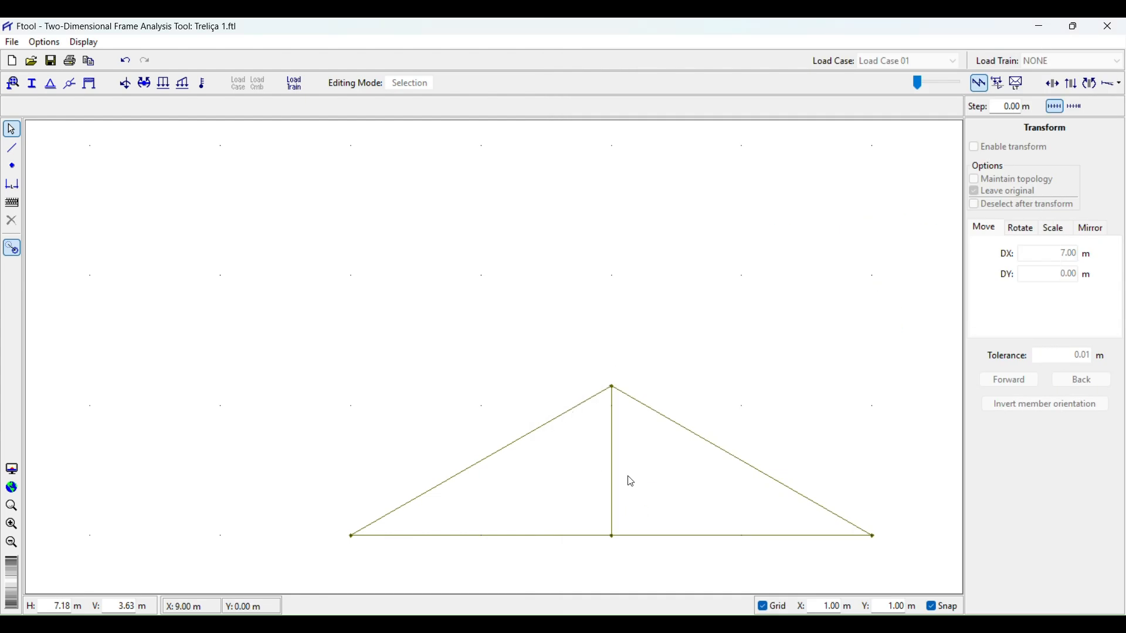
mouse_move(558, 497)
mouse_down()
mouse_move(440, 349)
mouse_move(405, 357)
mouse_up()
scroll(439, 347, up, 1)
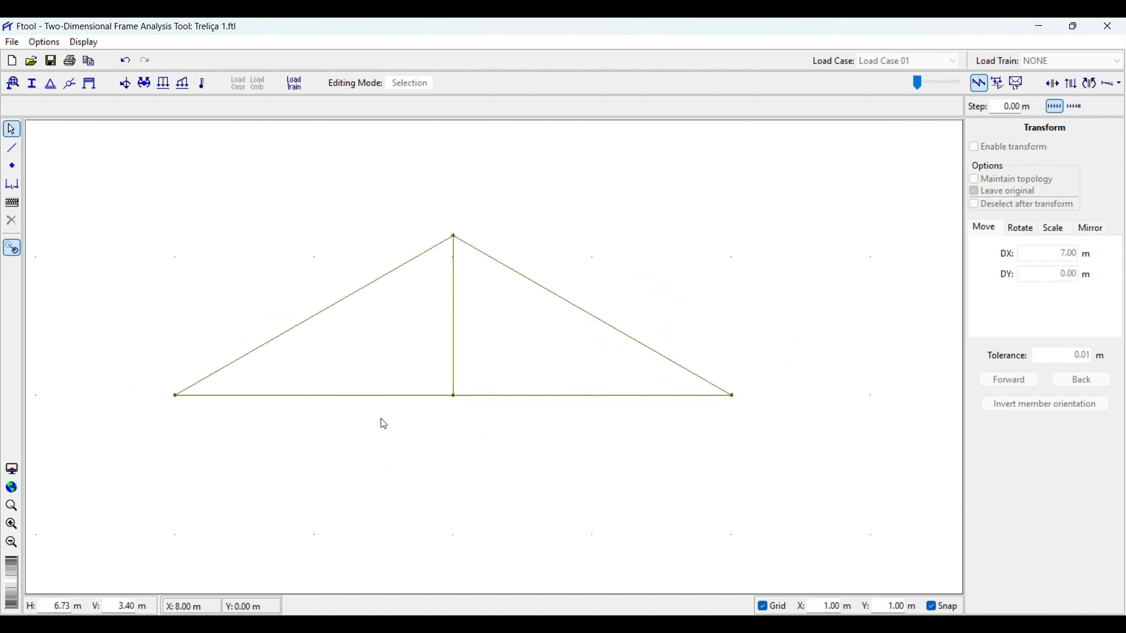
scroll(592, 445, down, 5)
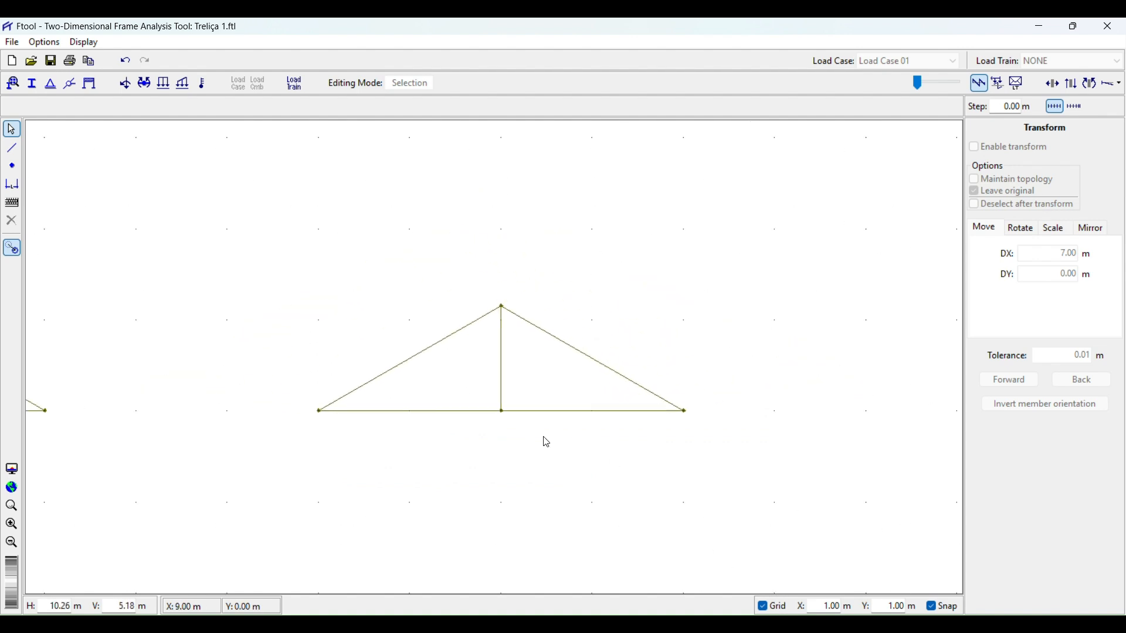
click(12, 166)
click(411, 411)
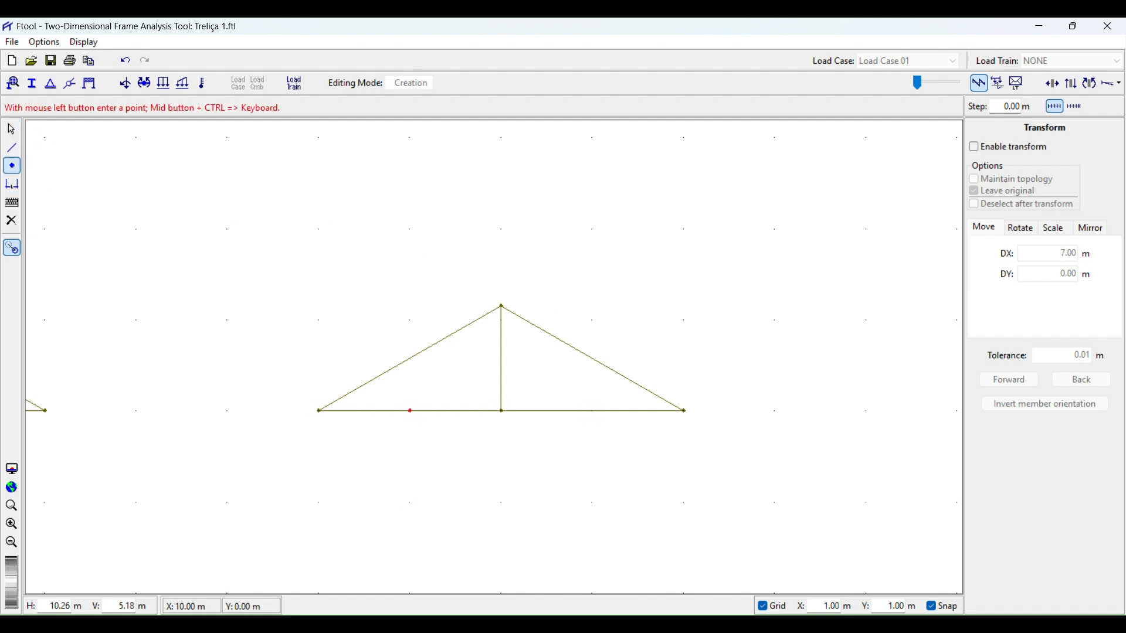
click(11, 220)
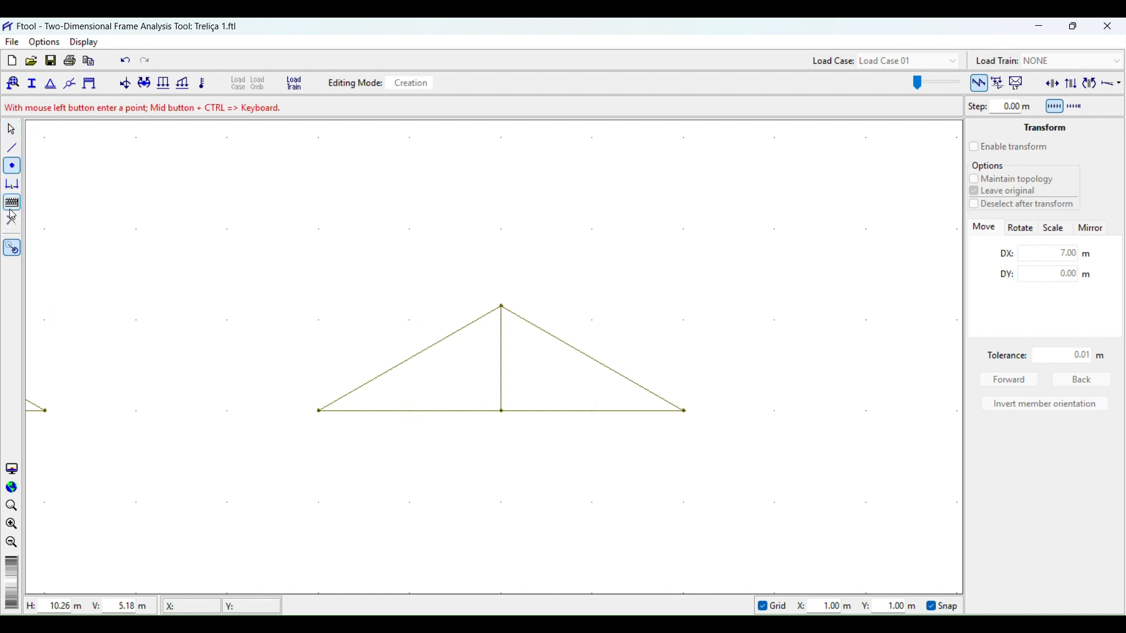
Insert nodes on the bottom chord at 1 m from each support, splitting both halves.
click(11, 129)
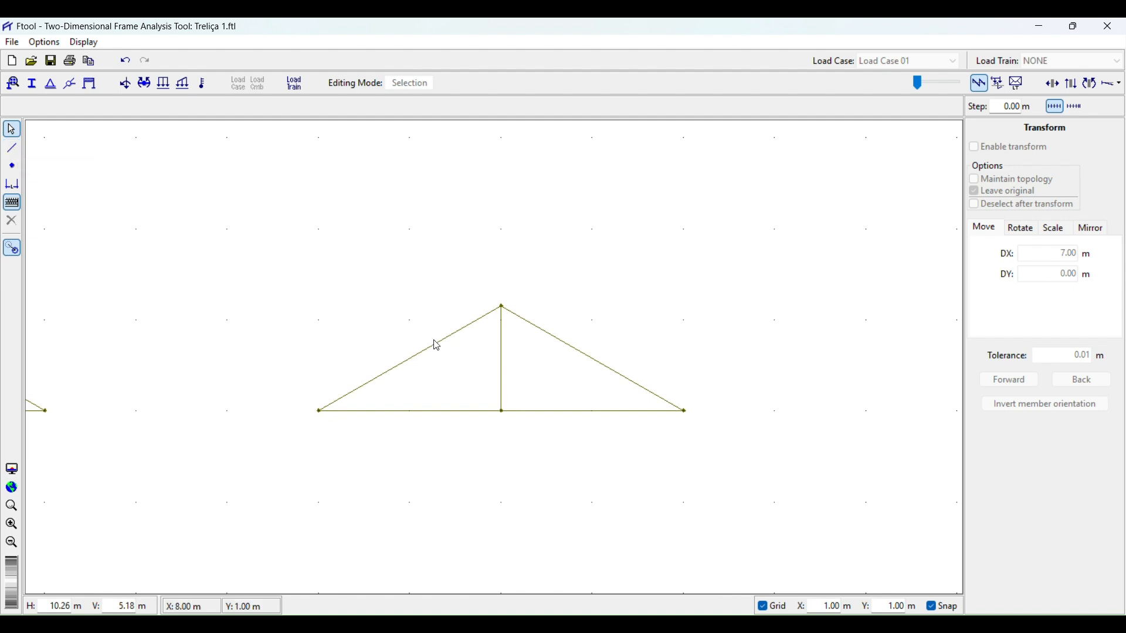
click(12, 167)
click(466, 409)
click(410, 411)
click(593, 411)
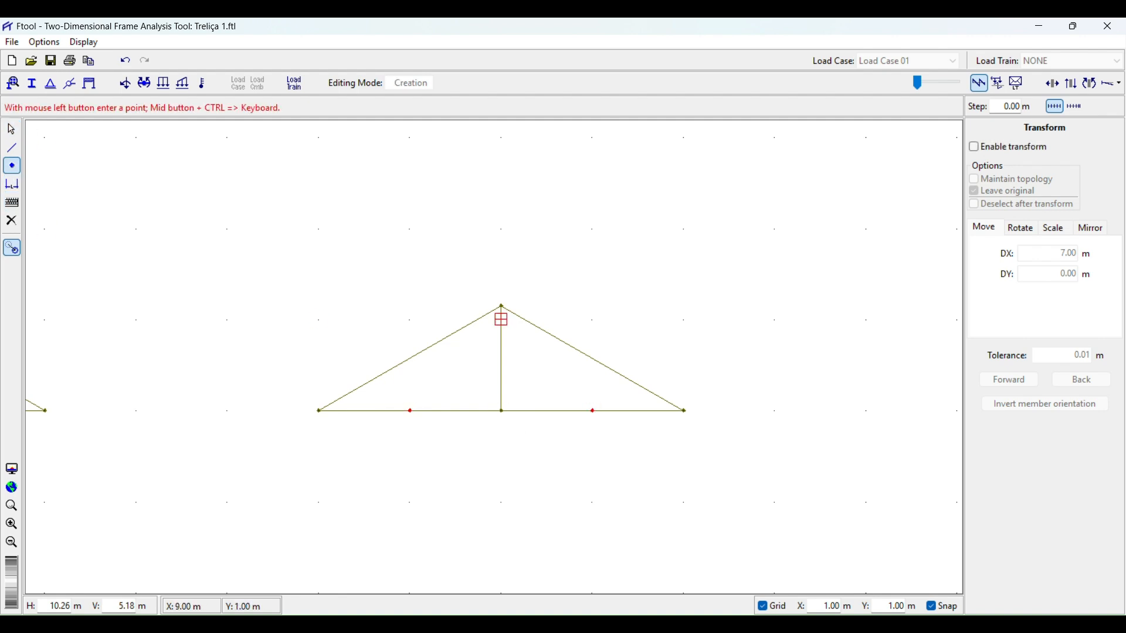
click(11, 129)
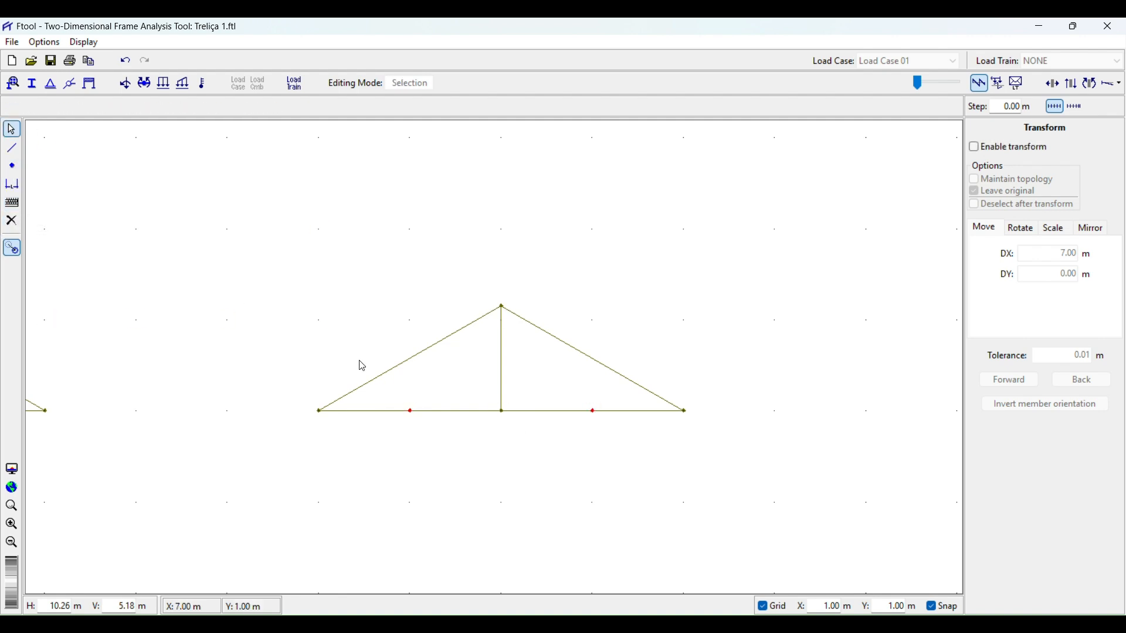
click(410, 377)
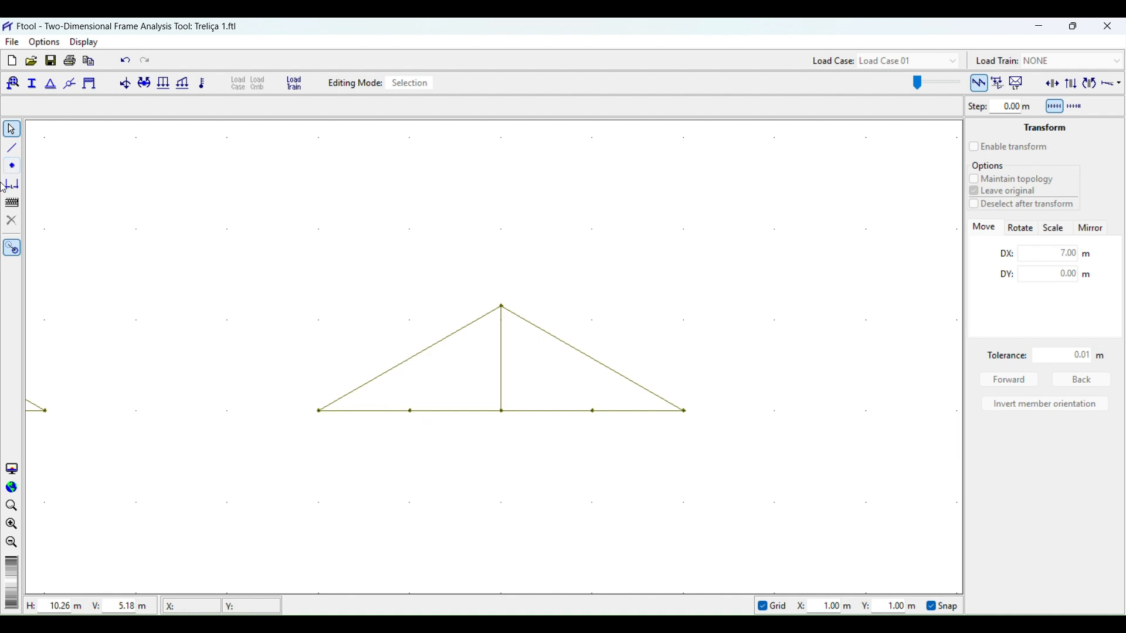
click(8, 202)
click(12, 167)
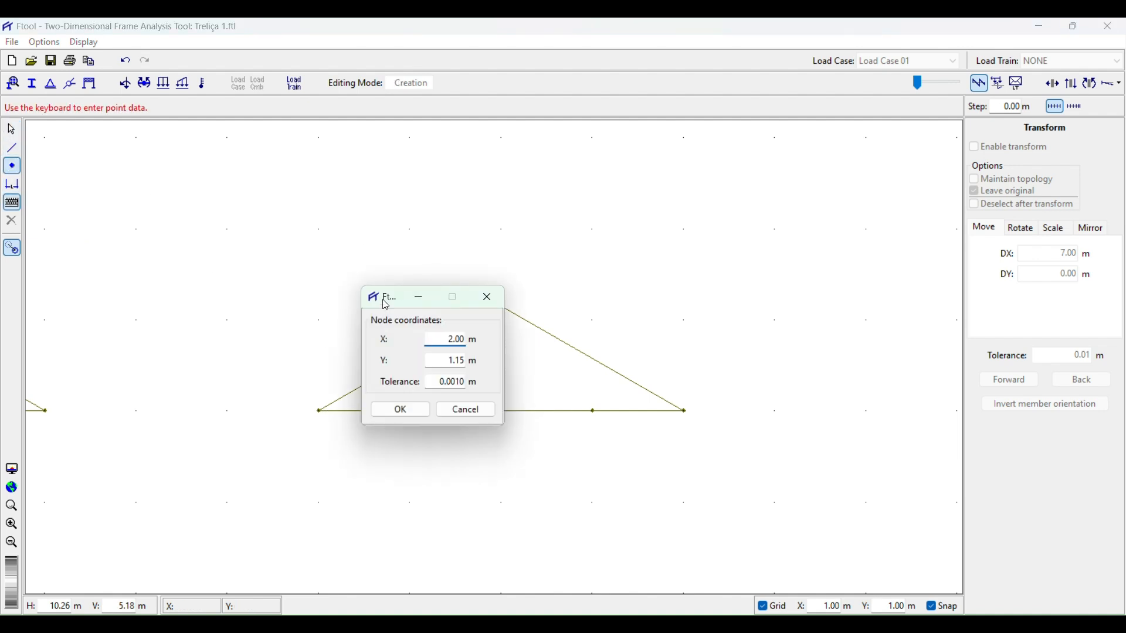
drag(387, 305, 660, 247)
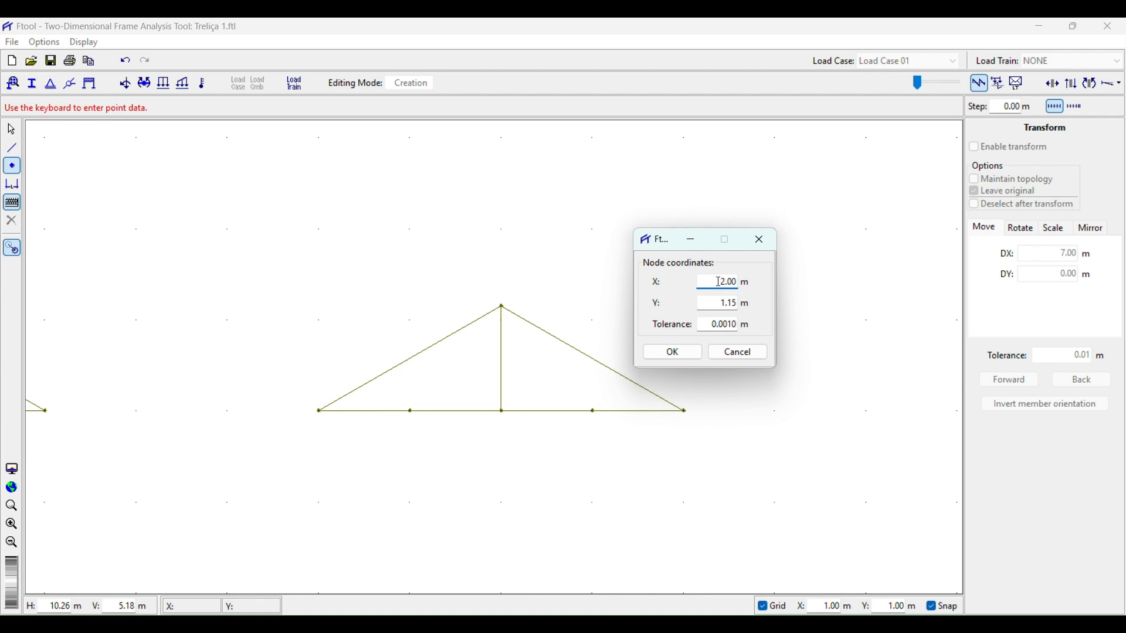
text(1)
key(Tab)
text(0)
click(739, 353)
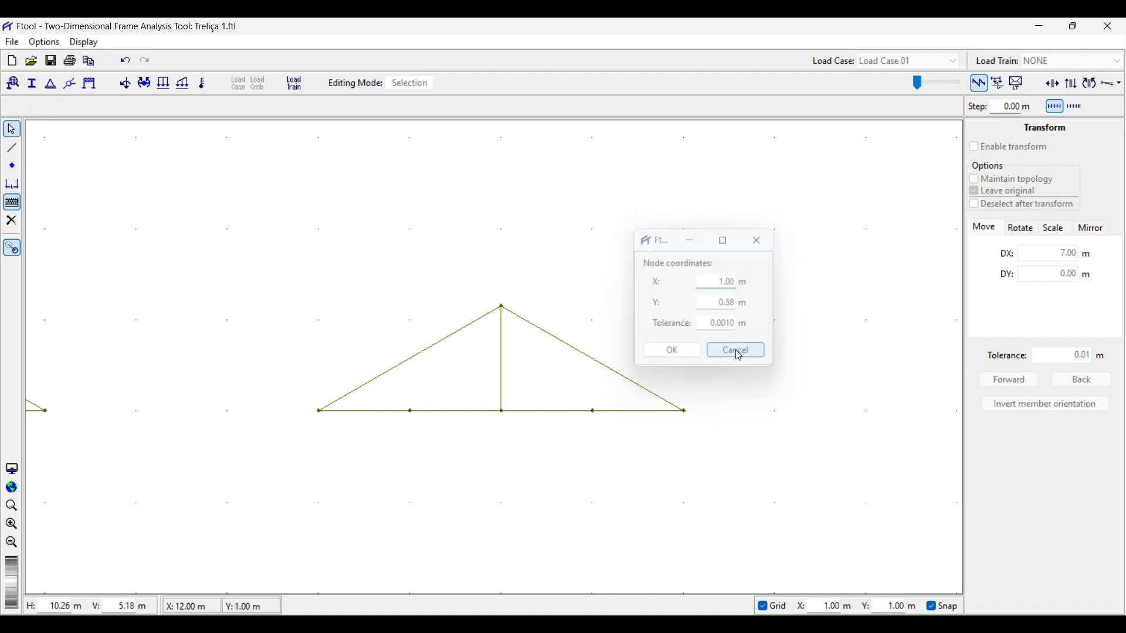
click(13, 166)
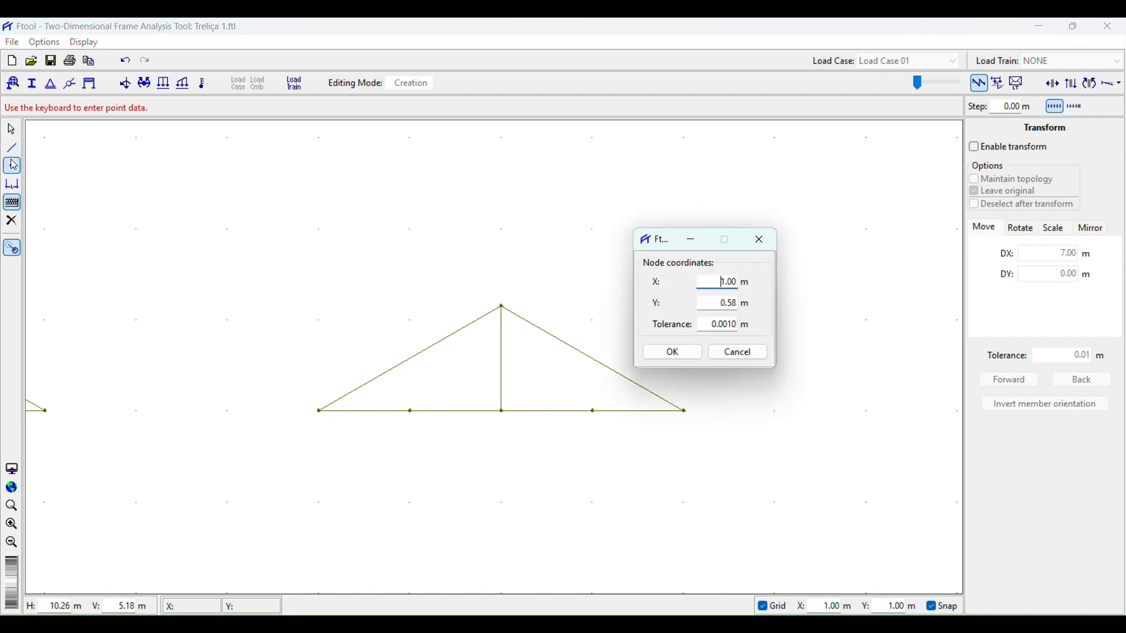
click(740, 354)
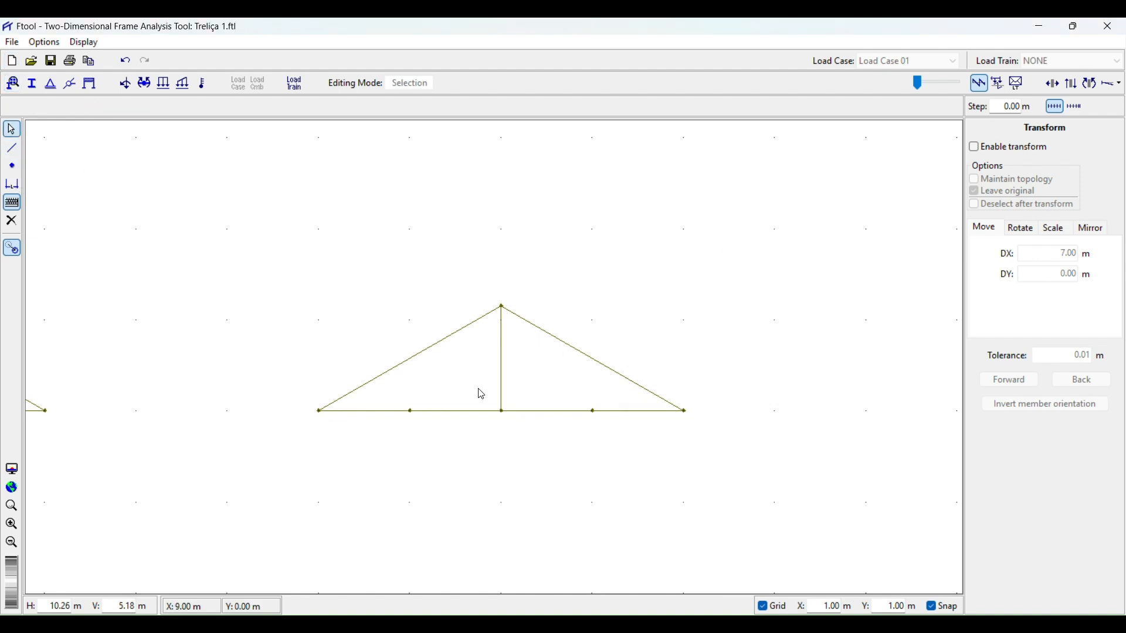
Zoom in to inspect the upper-chord node F and its members on the reference truss.
scroll(454, 381, down, 7)
drag(345, 382, 505, 364)
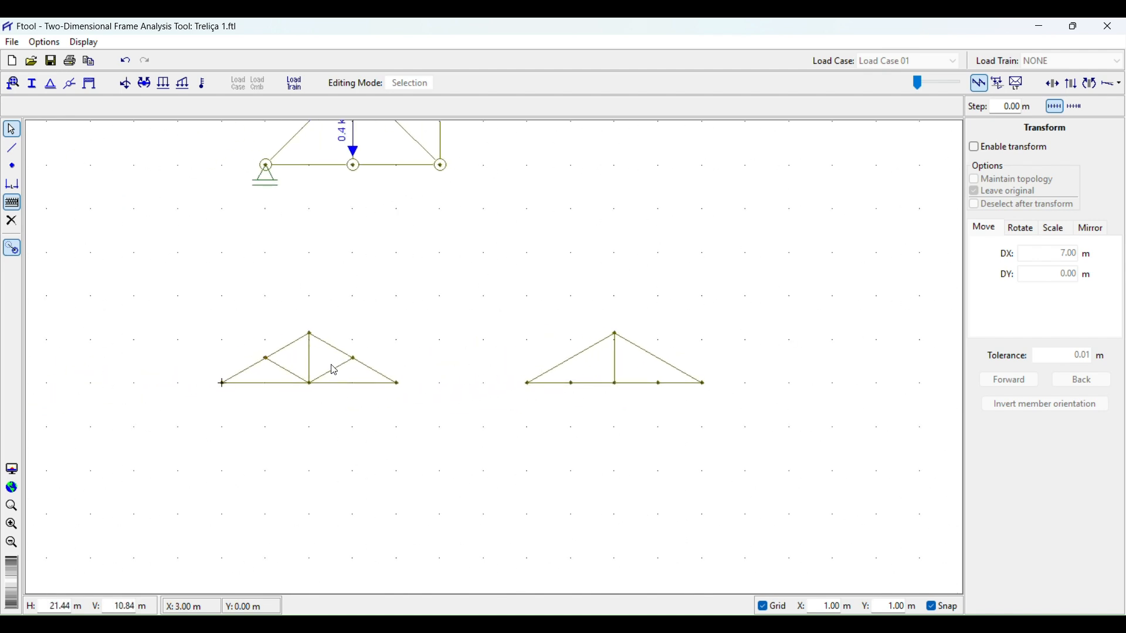
scroll(255, 365, up, 10)
scroll(260, 368, down, 3)
scroll(264, 370, up, 12)
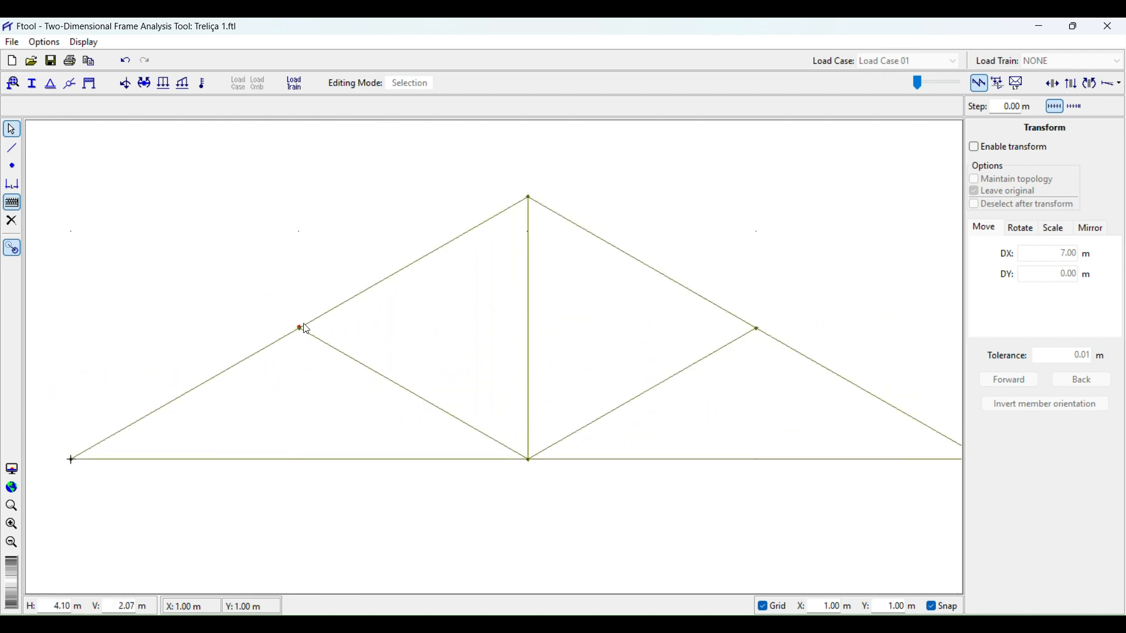
scroll(329, 352, up, 9)
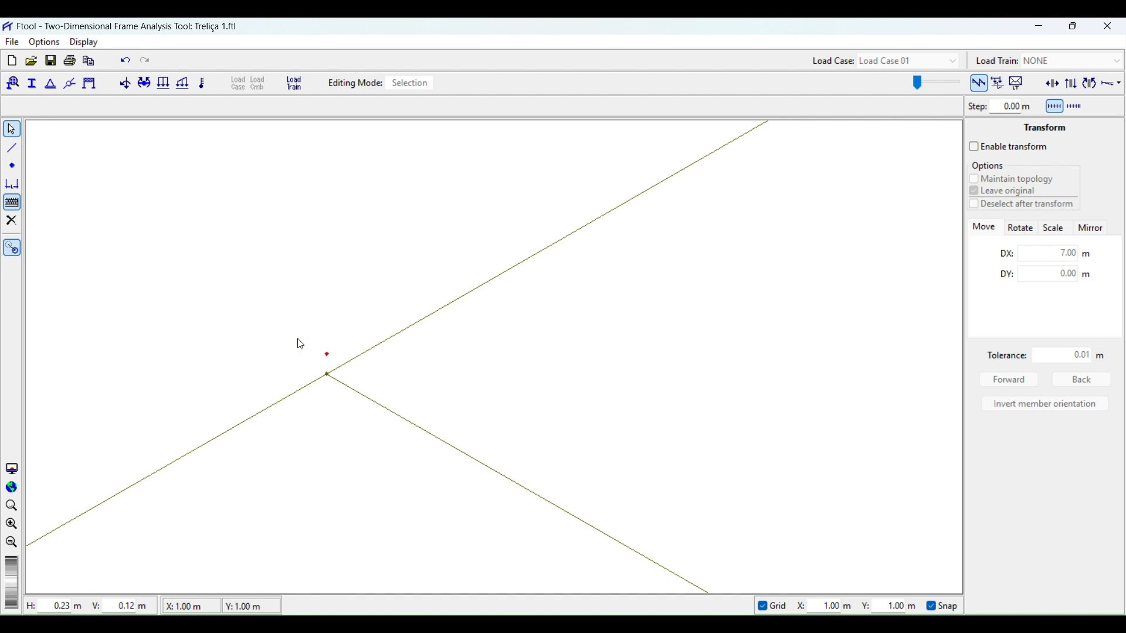
click(309, 334)
click(339, 365)
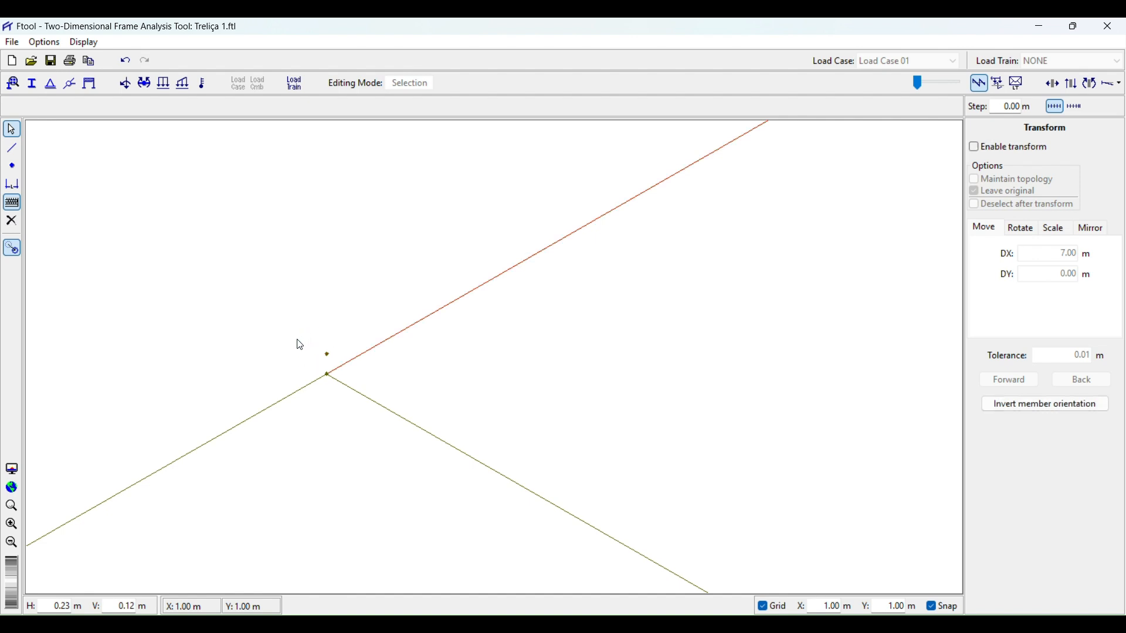
click(298, 340)
click(327, 354)
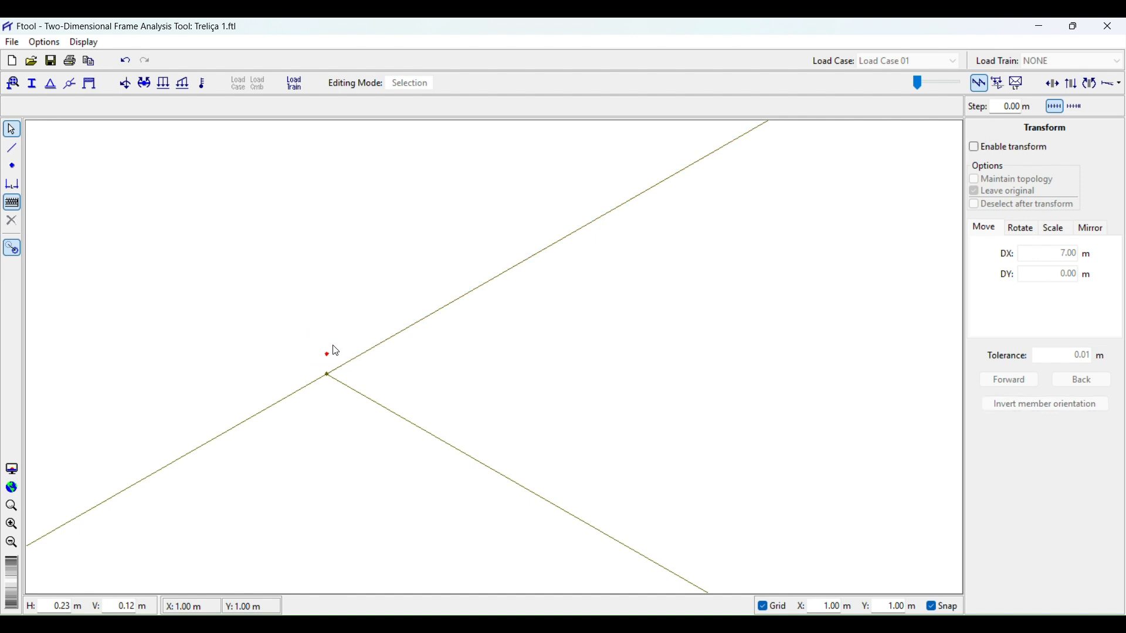
click(336, 351)
scroll(247, 360, down, 13)
scroll(222, 410, up, 3)
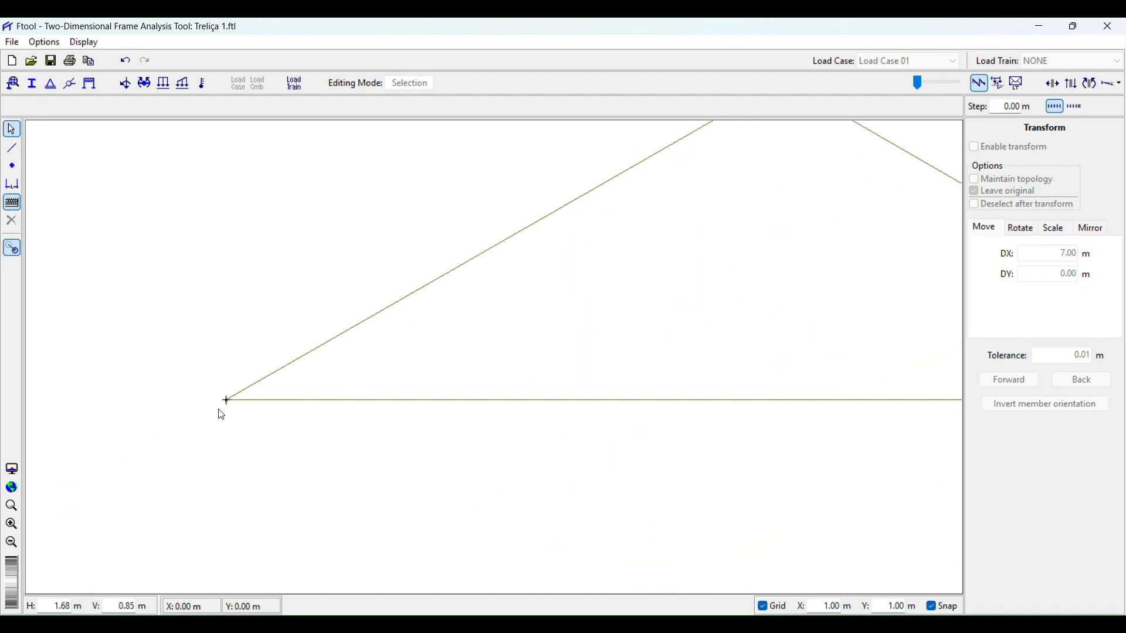
scroll(221, 413, down, 8)
scroll(452, 387, up, 3)
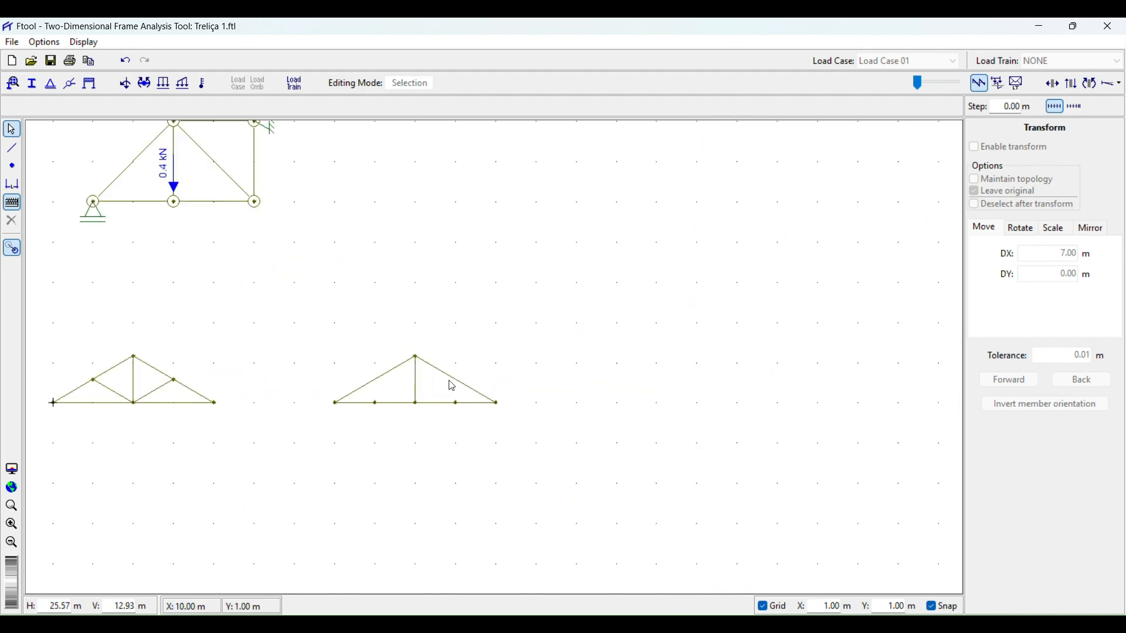
scroll(452, 387, up, 6)
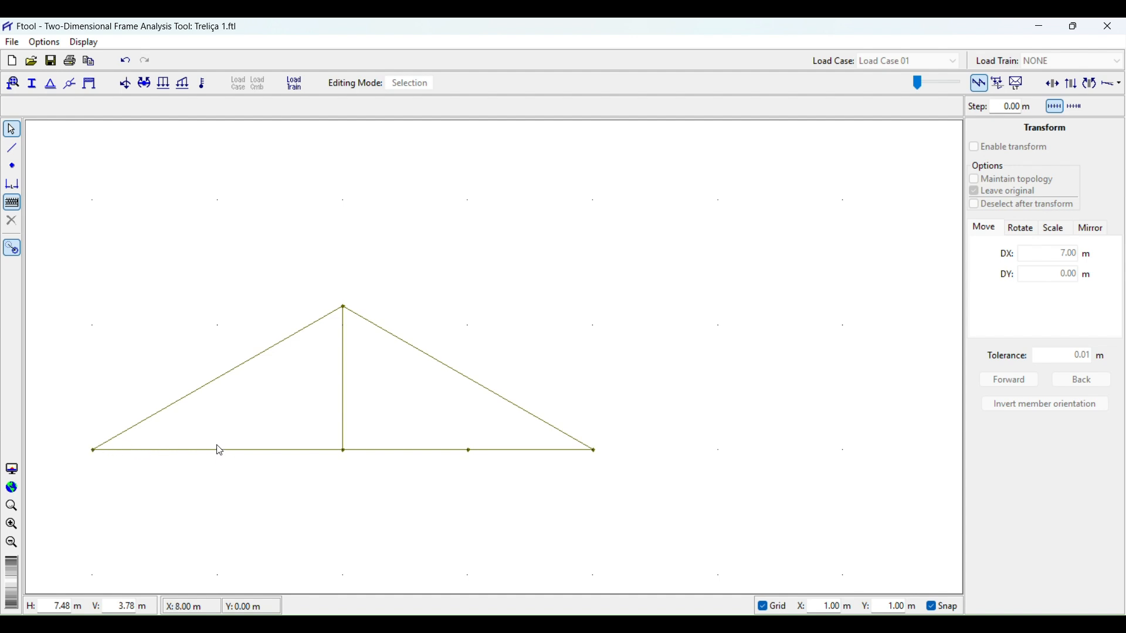
Insert a node by coordinates at X 8 m, Y 0.58 m on the left upper chord.
click(12, 165)
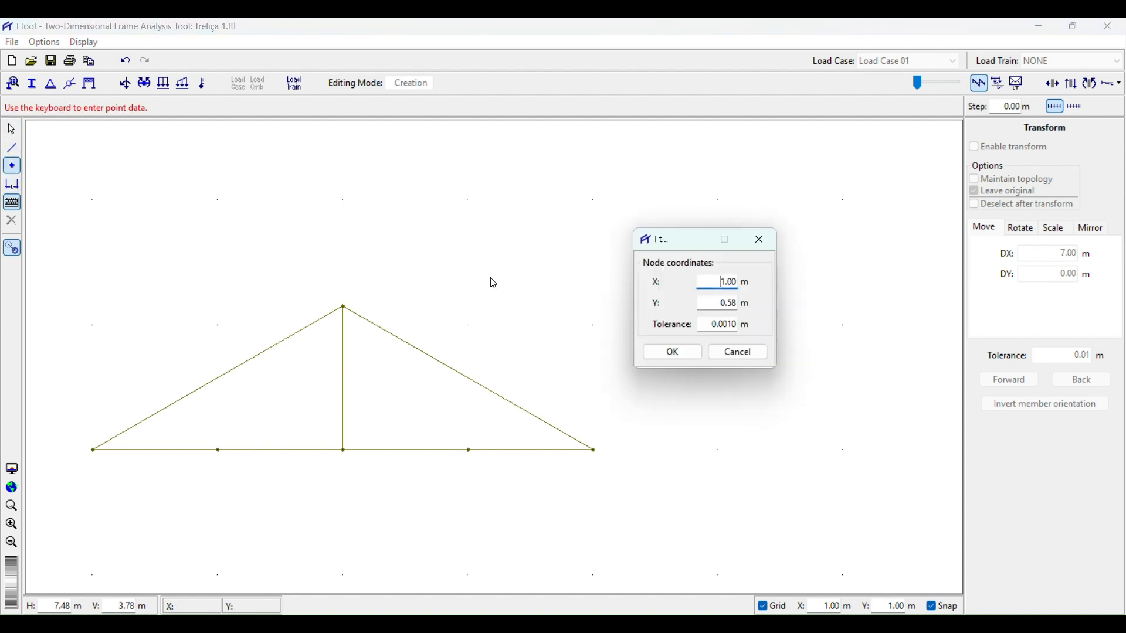
double_click(719, 280)
text(8)
key(Tab)
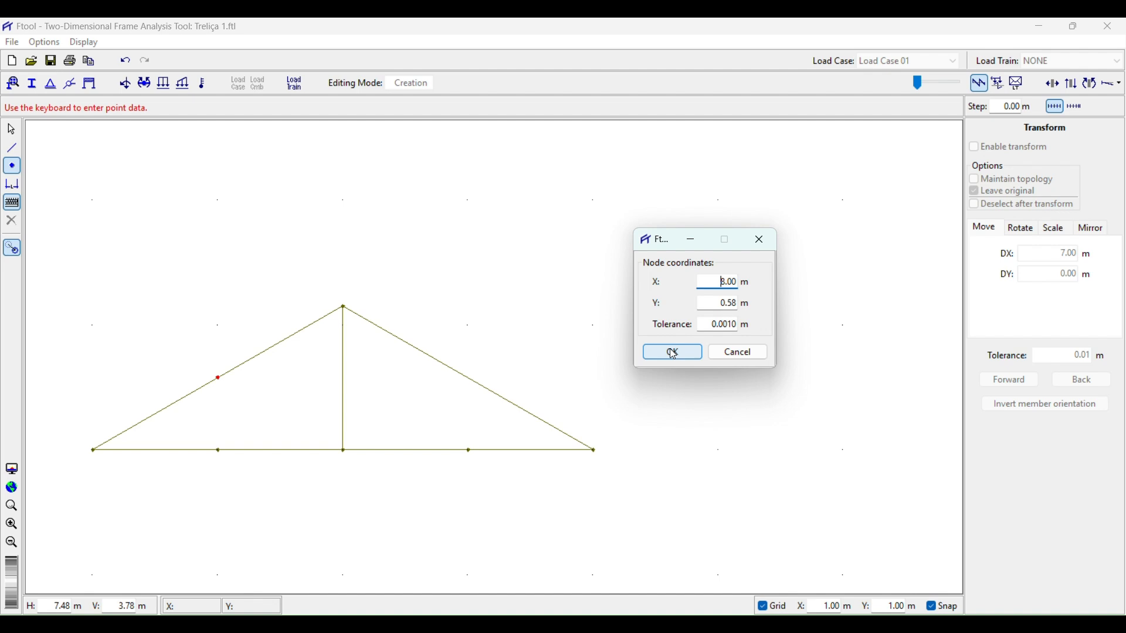
click(729, 353)
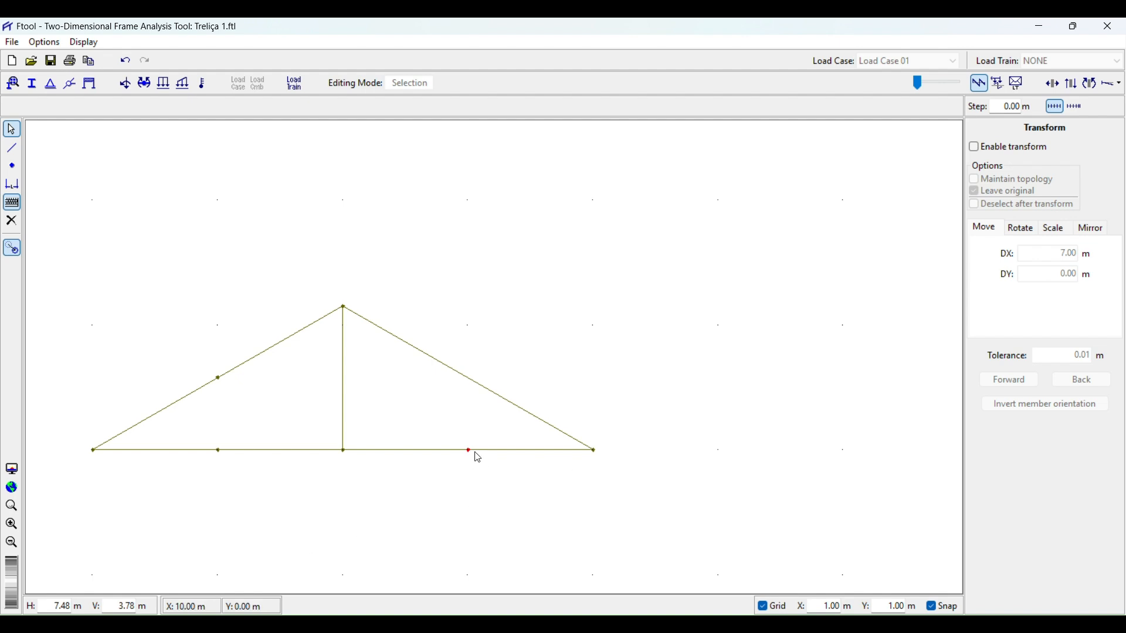
Insert a node by coordinates at X 10 m, Y 0.58 m on the right upper chord.
click(12, 166)
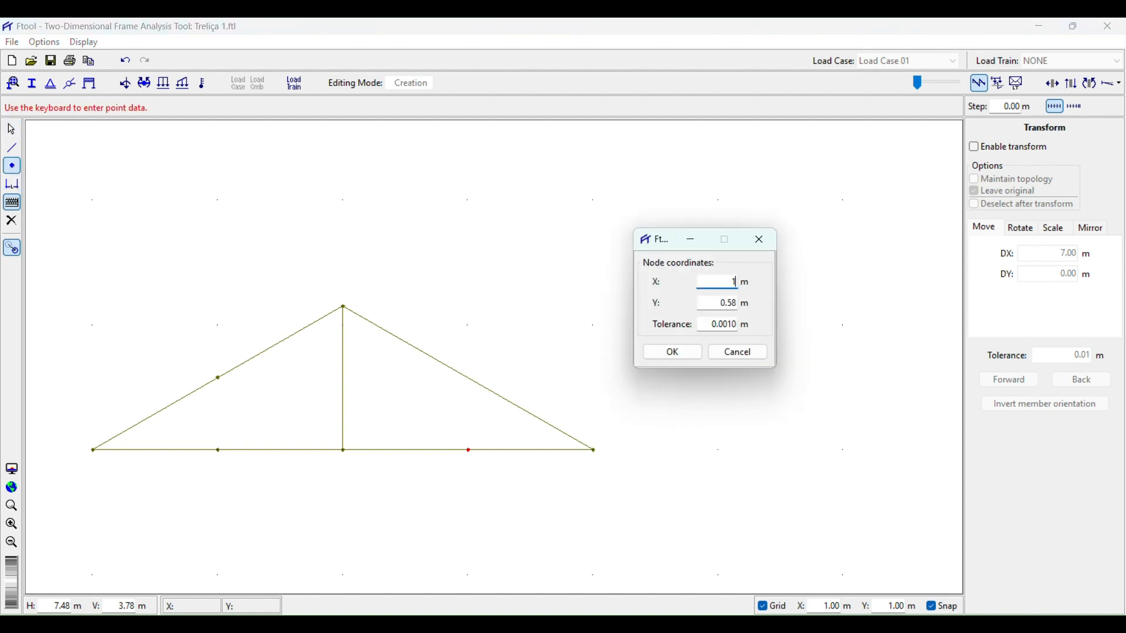
click(685, 354)
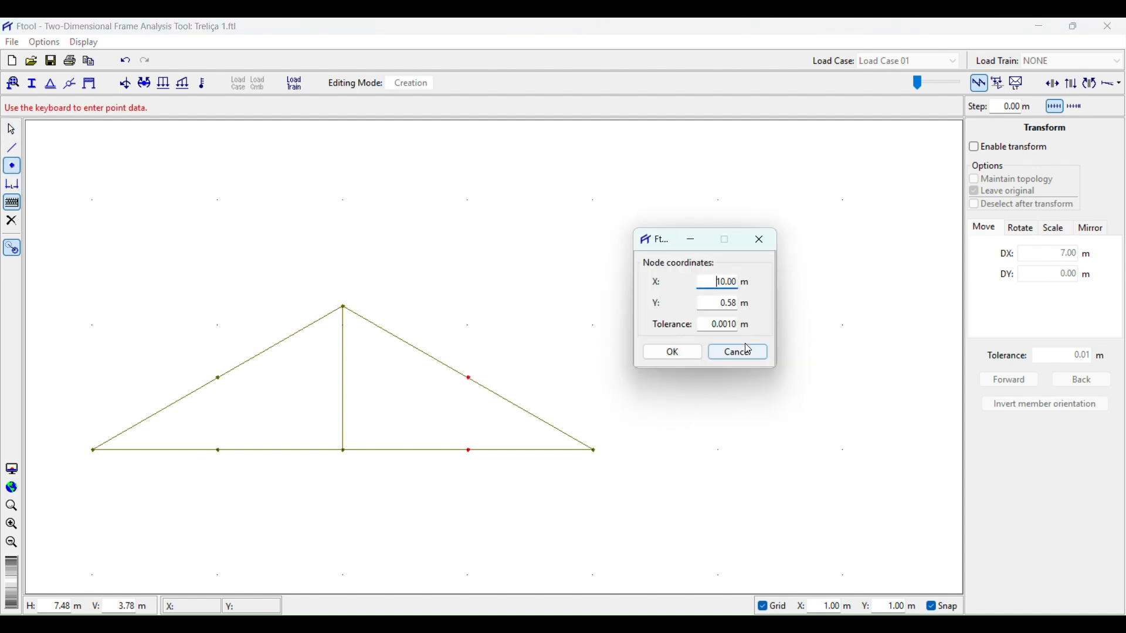
click(771, 242)
click(13, 150)
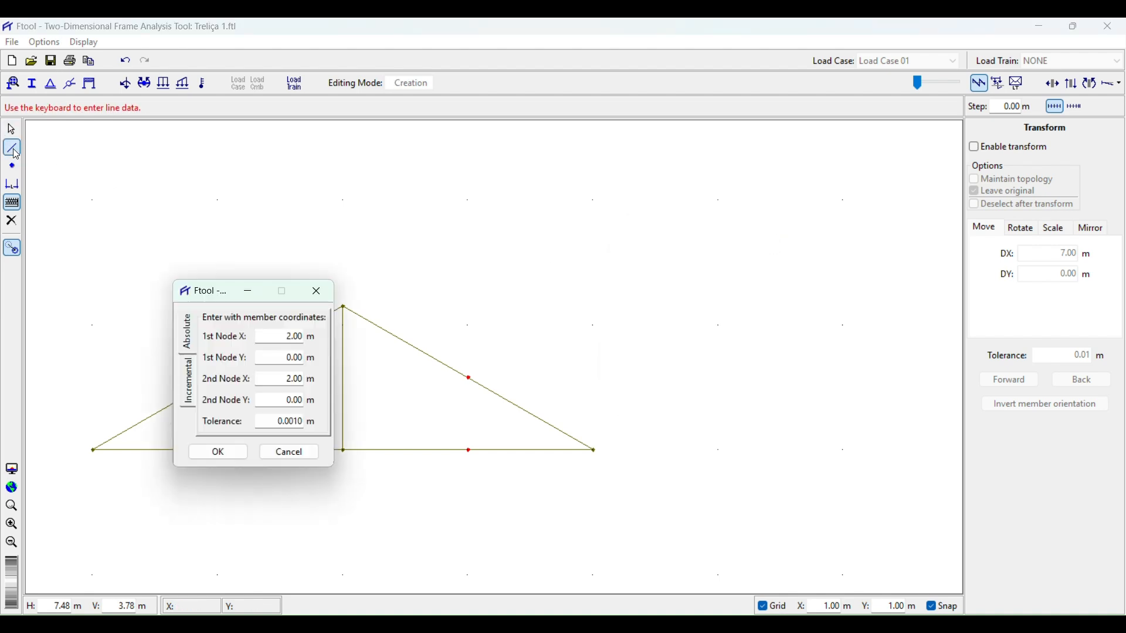
click(289, 456)
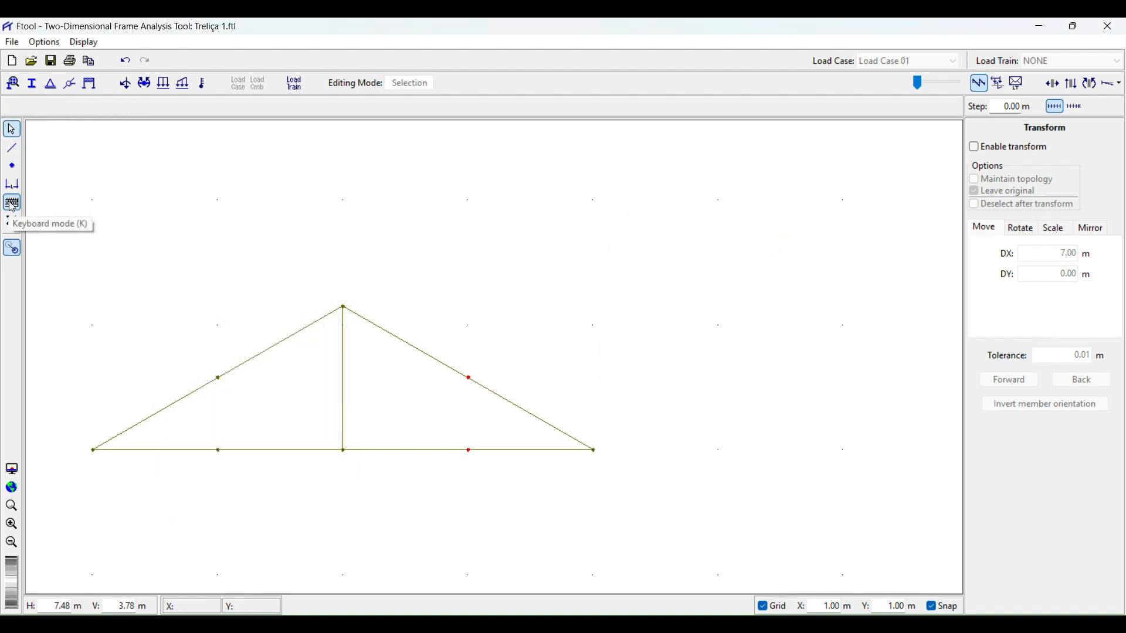
Turn off the grid and grid snapping in the drawing area.
click(218, 451)
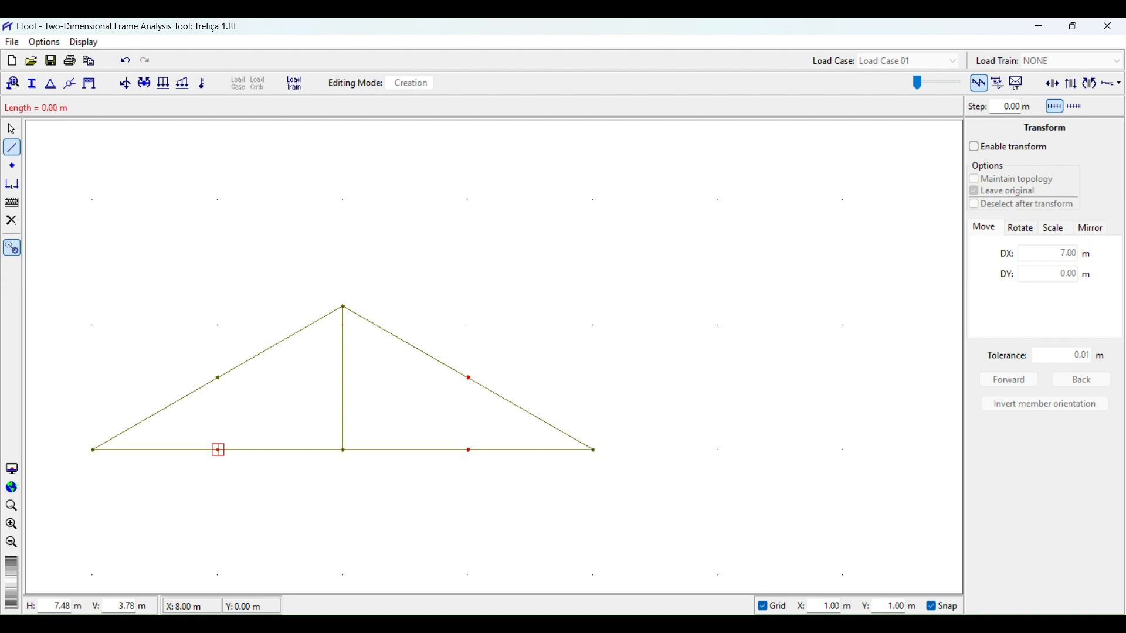
scroll(218, 351, up, 1)
key(Escape)
click(763, 607)
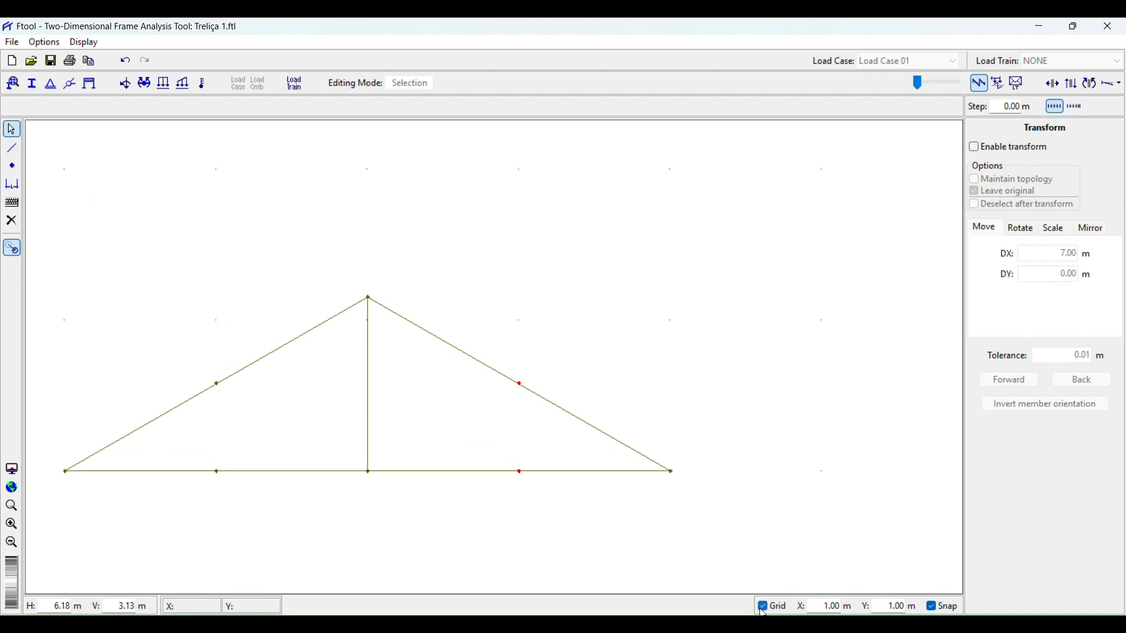
Draw a vertical member at X 8 m from the bottom-chord node up to the upper-chord node at 0.58 m.
click(12, 148)
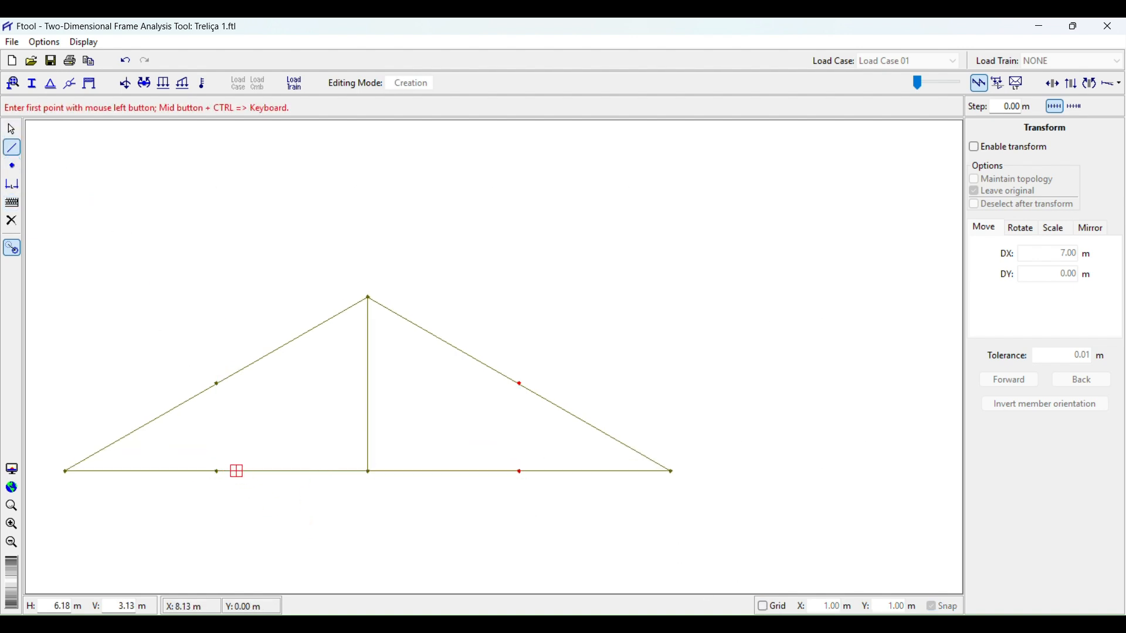
click(217, 471)
scroll(214, 402, up, 3)
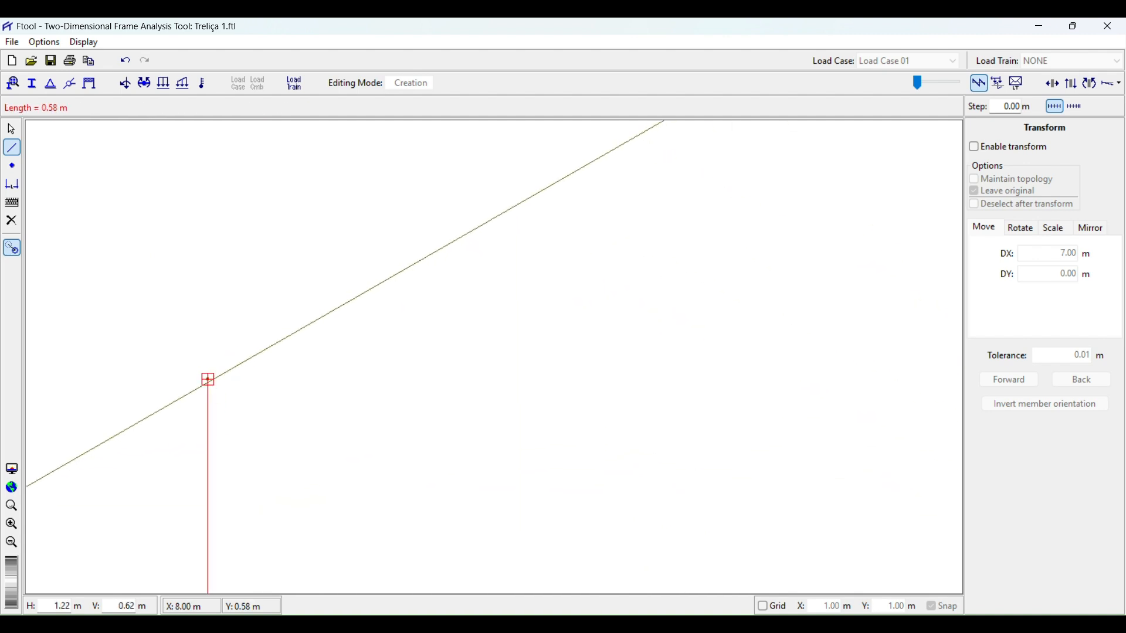
click(209, 382)
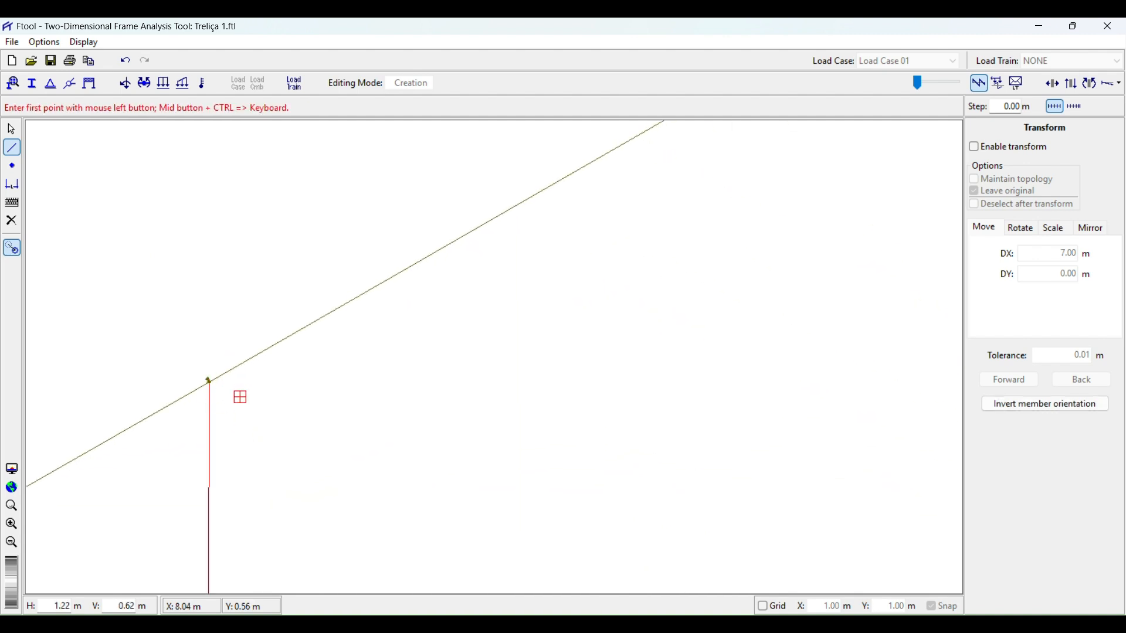
key(ctrl+z)
click(208, 380)
scroll(224, 487, down, 1)
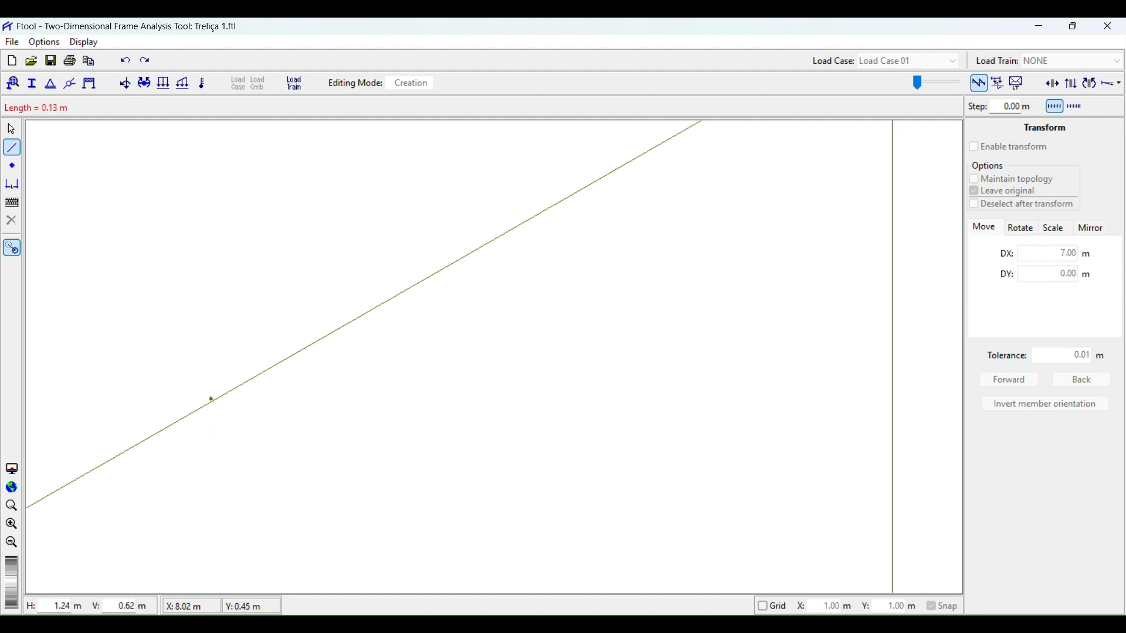
scroll(225, 494, down, 5)
drag(225, 493, 198, 308)
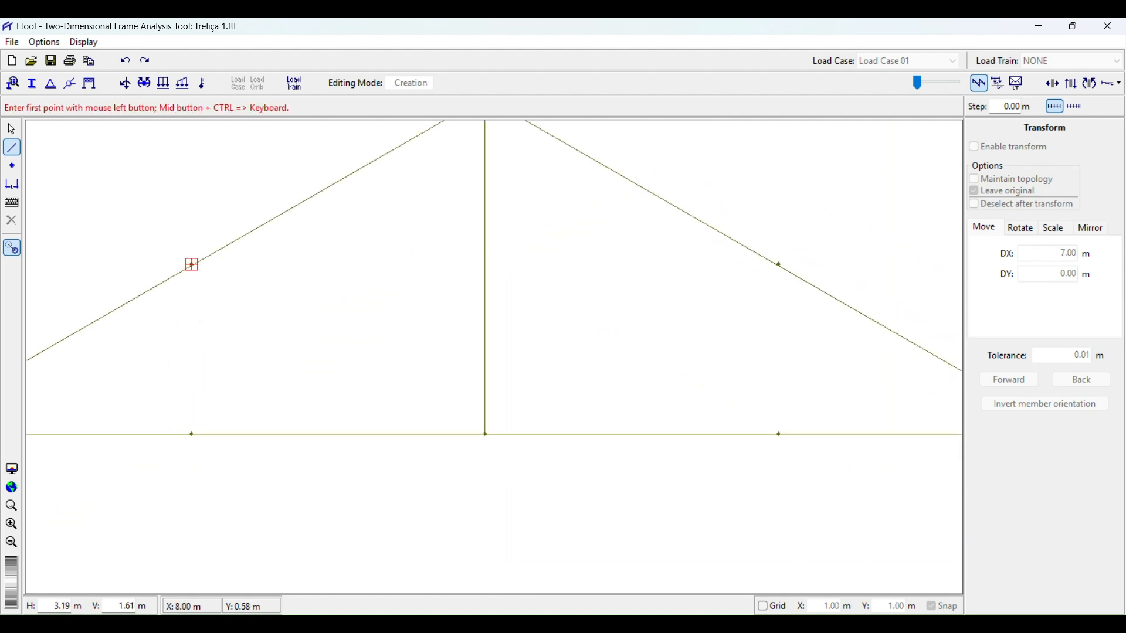
scroll(192, 265, up, 5)
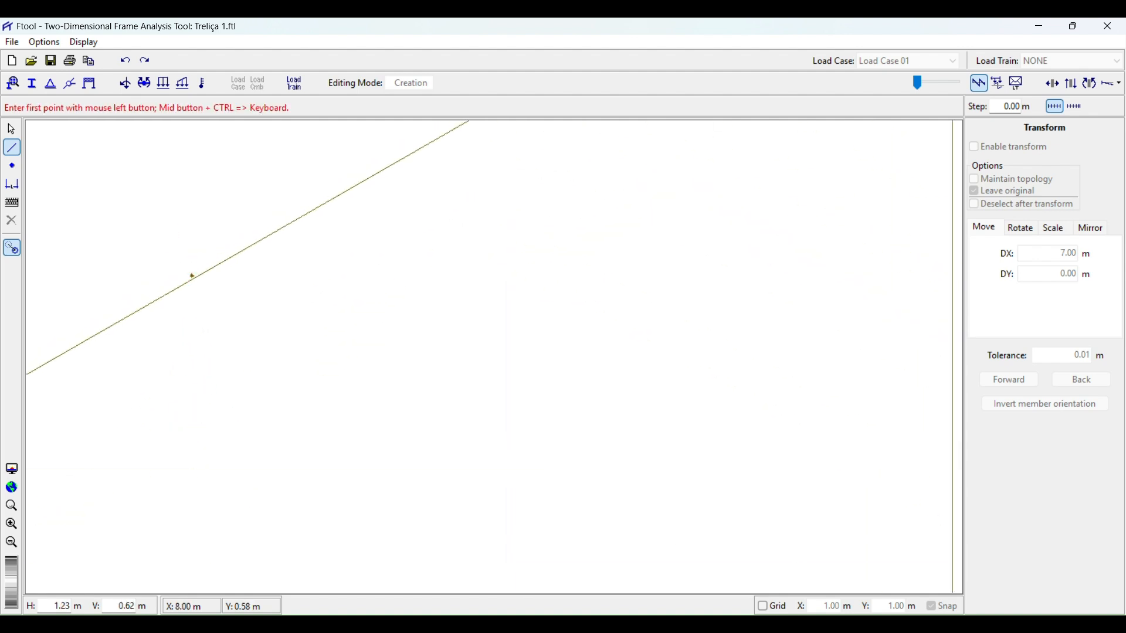
click(192, 275)
scroll(195, 290, down, 4)
click(201, 464)
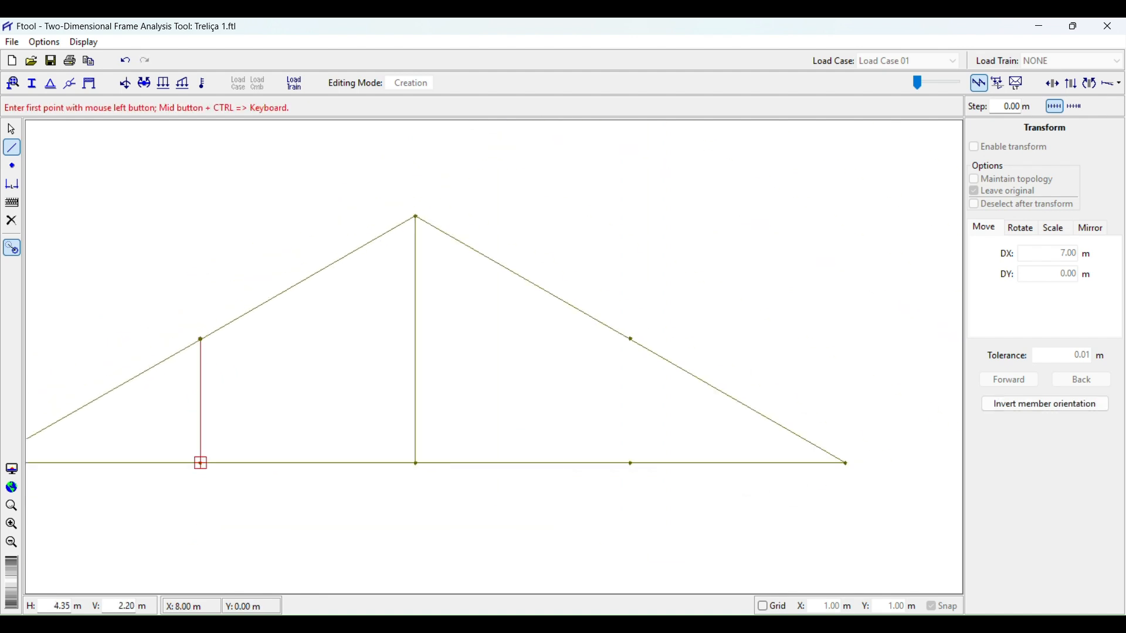
key(Escape)
Zoom in to examine how the new vertical member connects to the upper-chord node and adjacent members.
scroll(211, 372, up, 5)
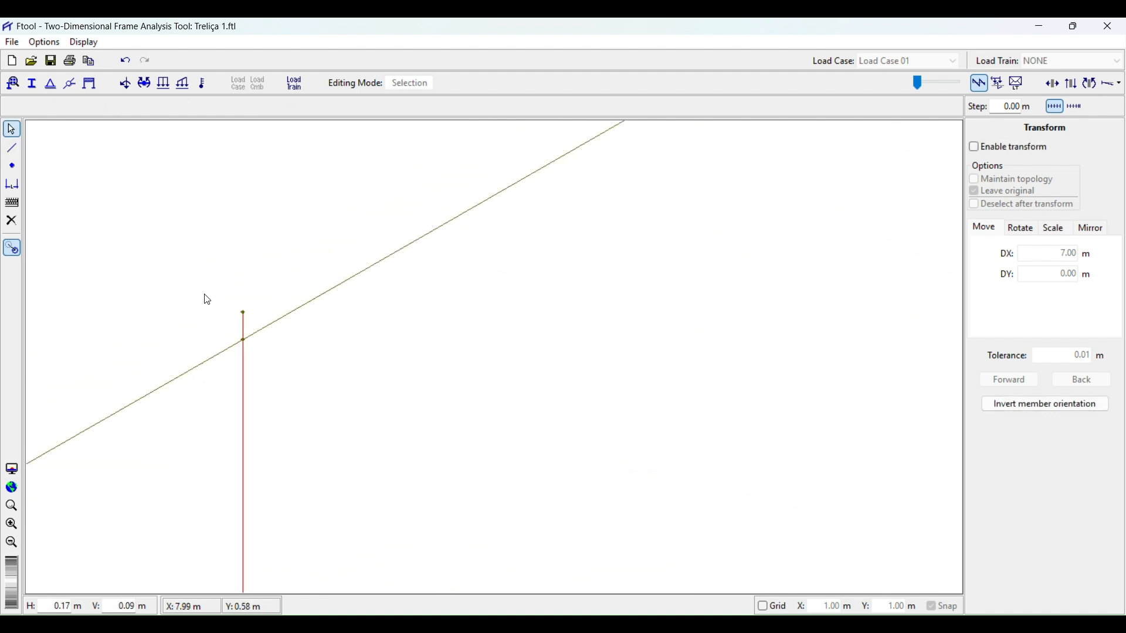
scroll(207, 299, up, 3)
drag(292, 411, 284, 372)
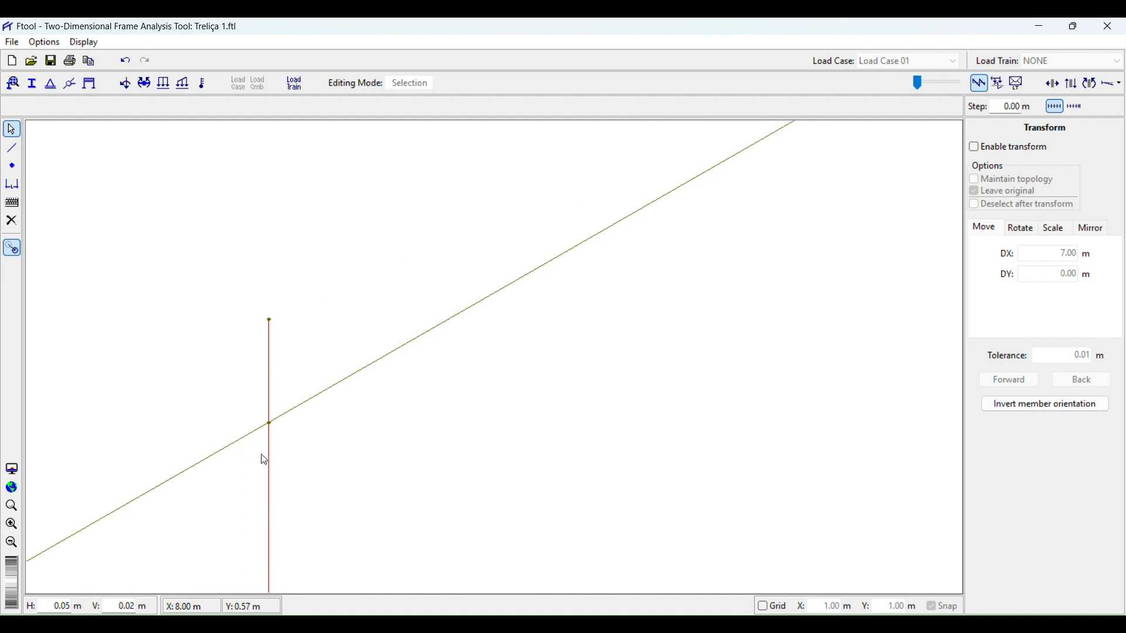
click(313, 400)
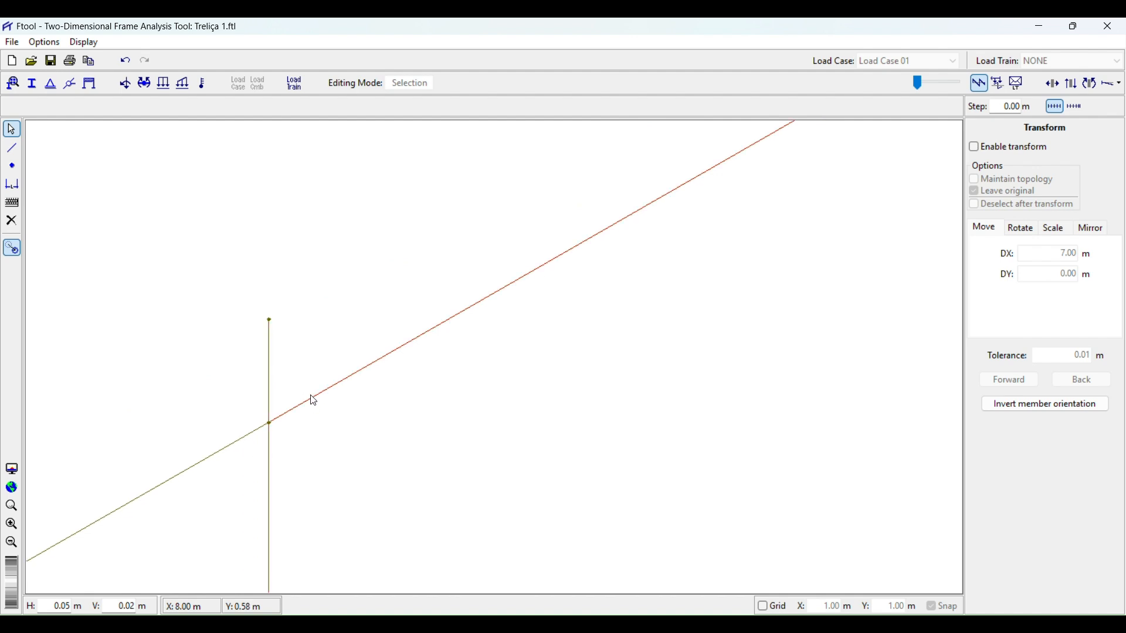
click(260, 435)
scroll(329, 428, down, 3)
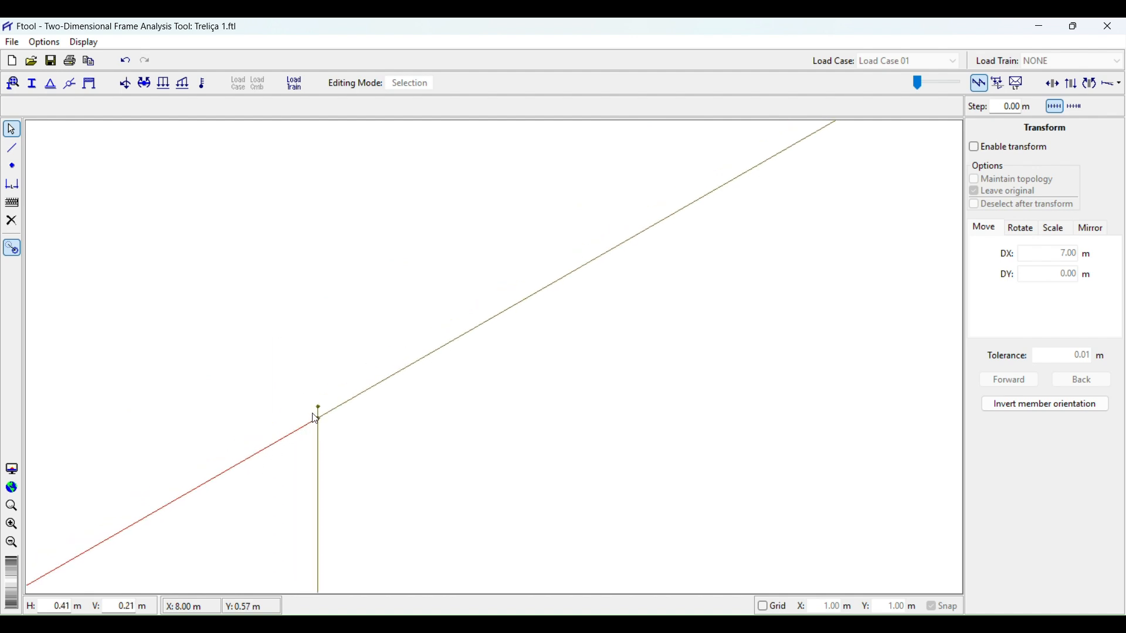
scroll(282, 394, up, 3)
click(278, 385)
scroll(282, 380, down, 18)
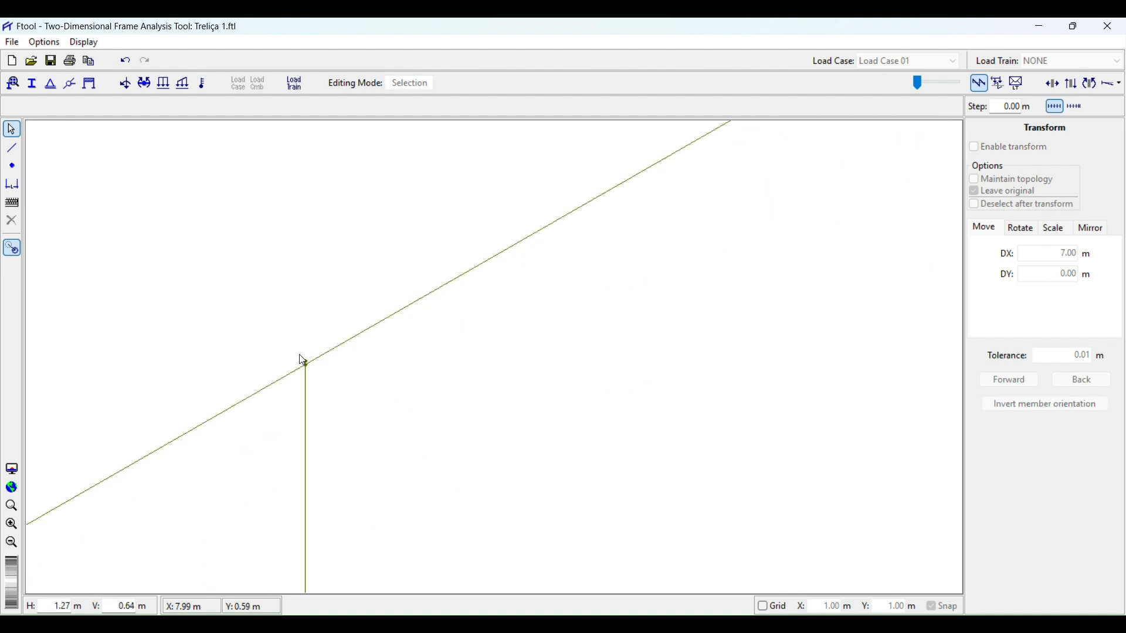
scroll(305, 421, up, 20)
scroll(347, 328, down, 1)
drag(377, 315, 417, 497)
scroll(333, 179, up, 3)
drag(403, 196, 405, 305)
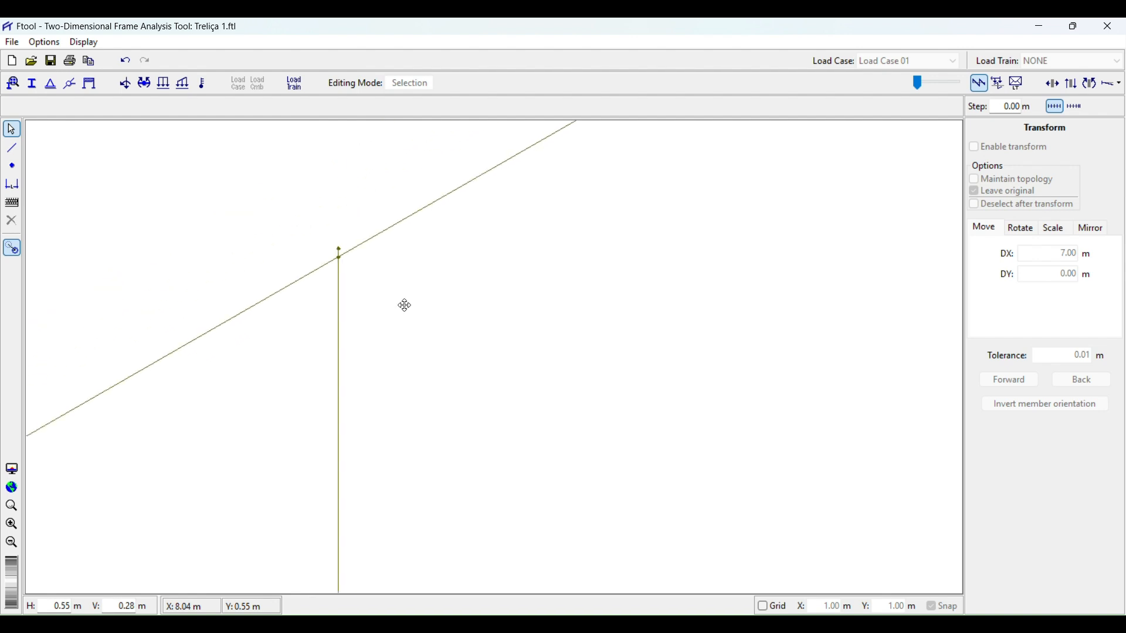
scroll(306, 234, up, 5)
scroll(306, 329, down, 9)
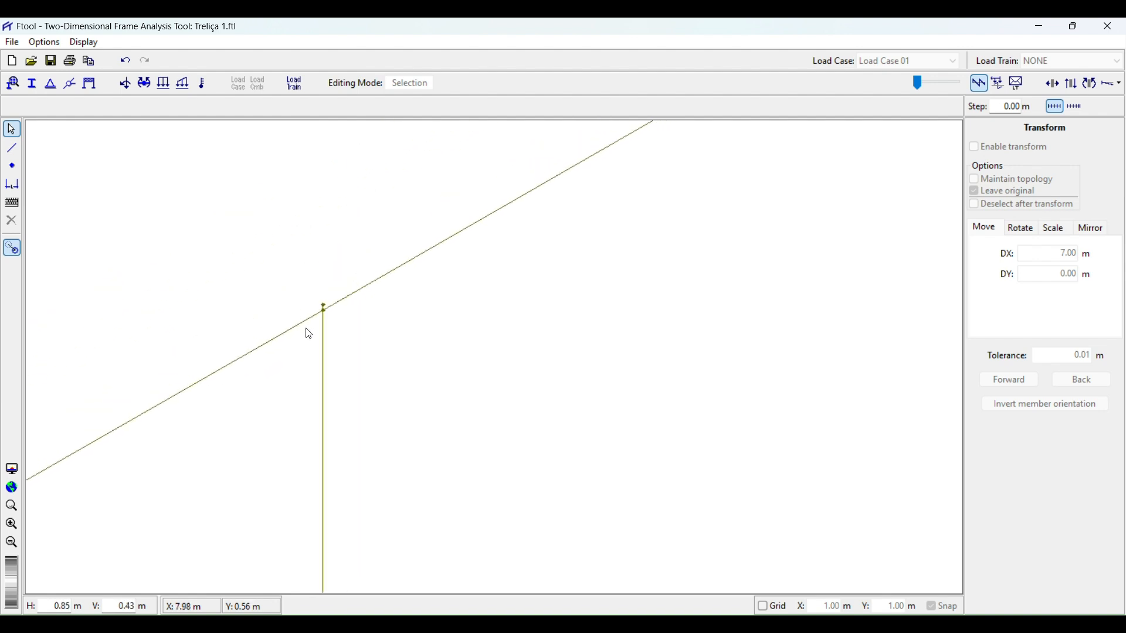
scroll(281, 325, down, 6)
scroll(290, 334, up, 18)
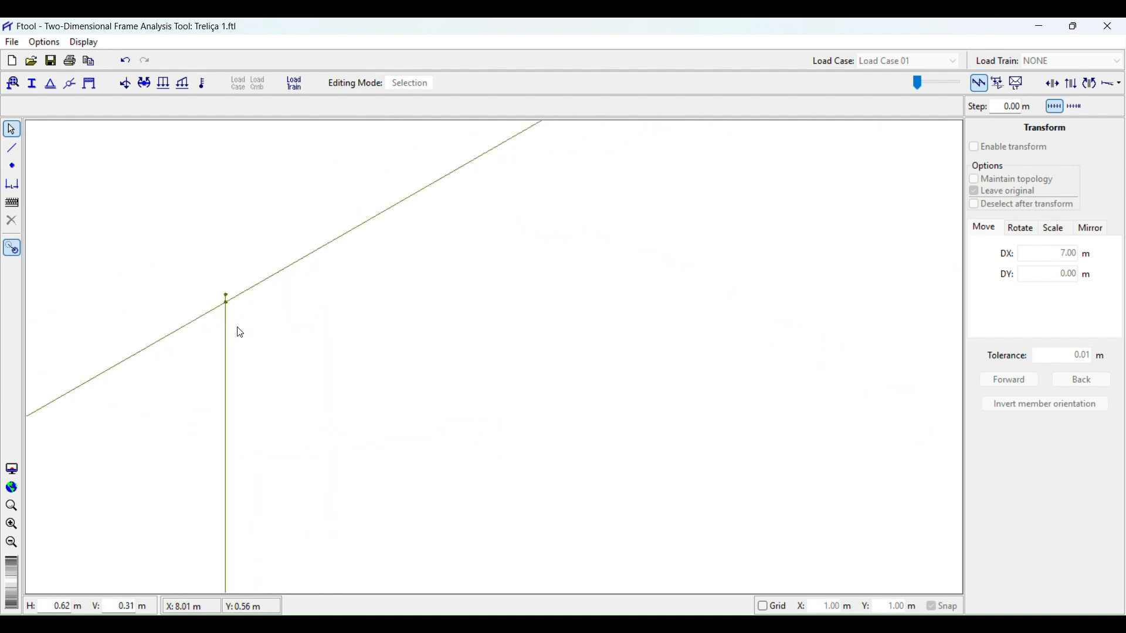
drag(241, 379, 107, 359)
scroll(271, 332, down, 12)
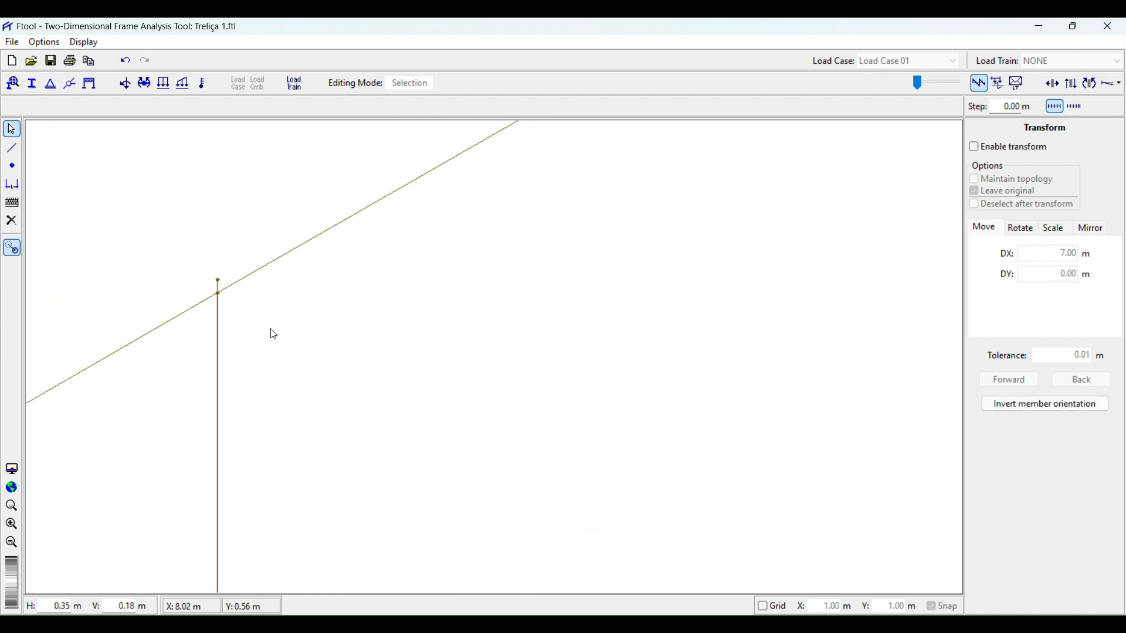
scroll(342, 286, down, 8)
Select the whole working truss with a selection box and delete it.
click(346, 200)
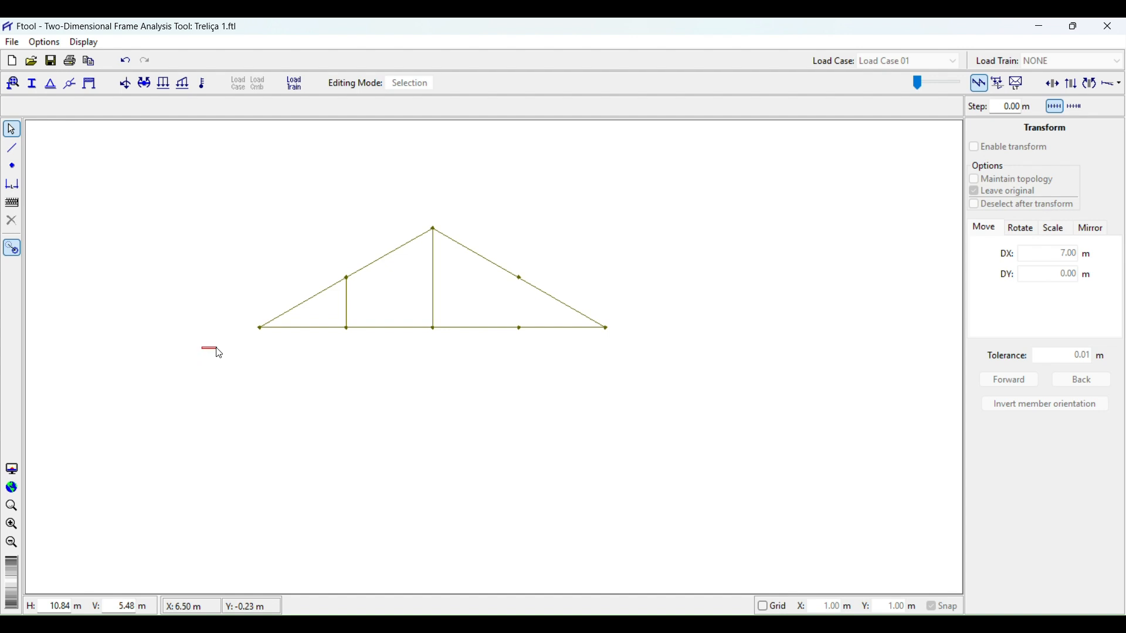
drag(217, 349, 674, 267)
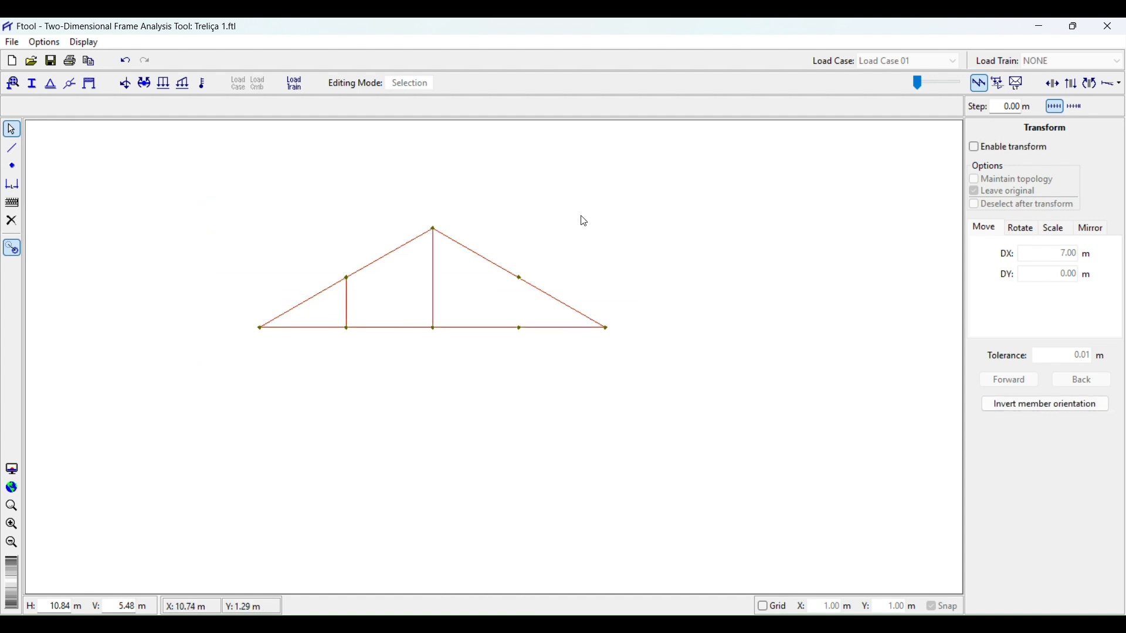
key(Delete)
Give the diagonal truss a roller support at its left end and a pinned support at its right end.
scroll(410, 322, down, 6)
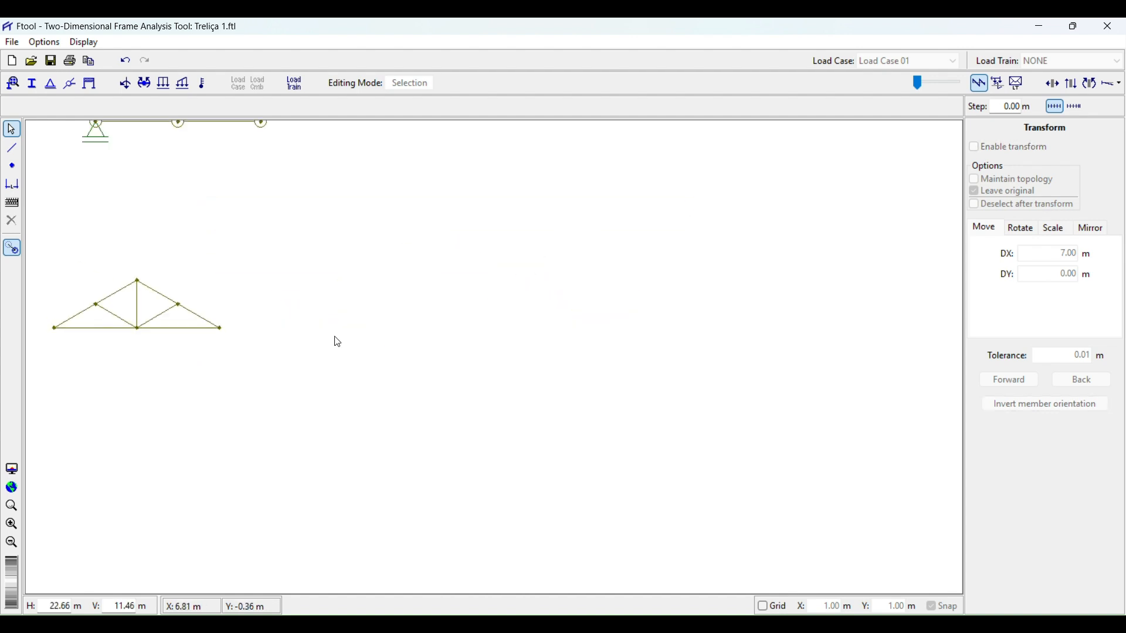
scroll(205, 293, up, 7)
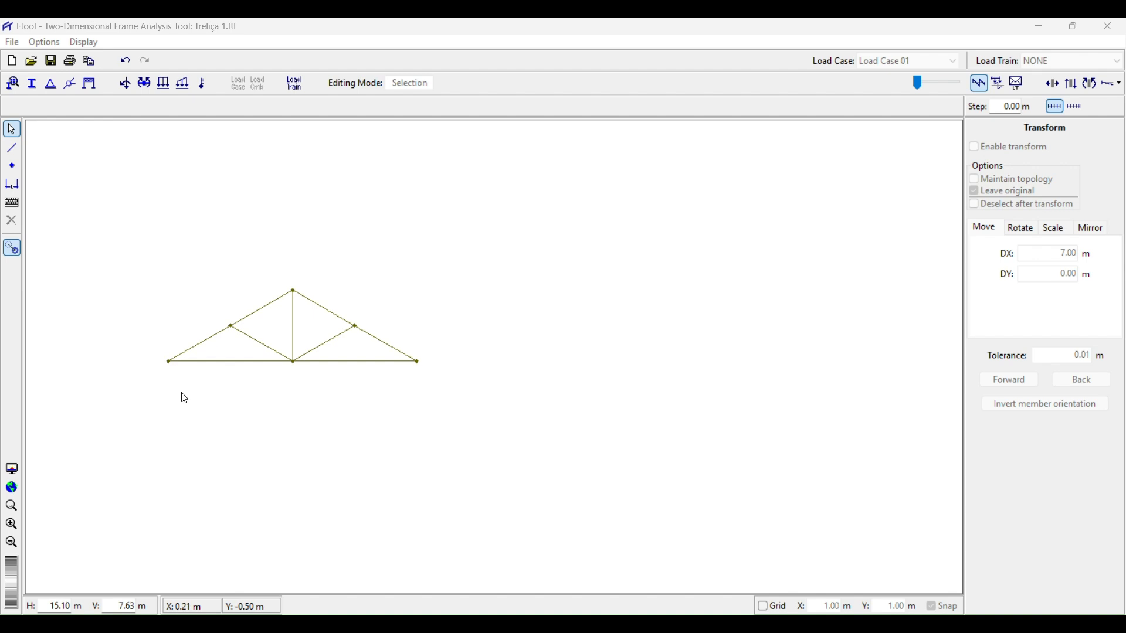
drag(182, 384, 249, 387)
scroll(248, 387, up, 3)
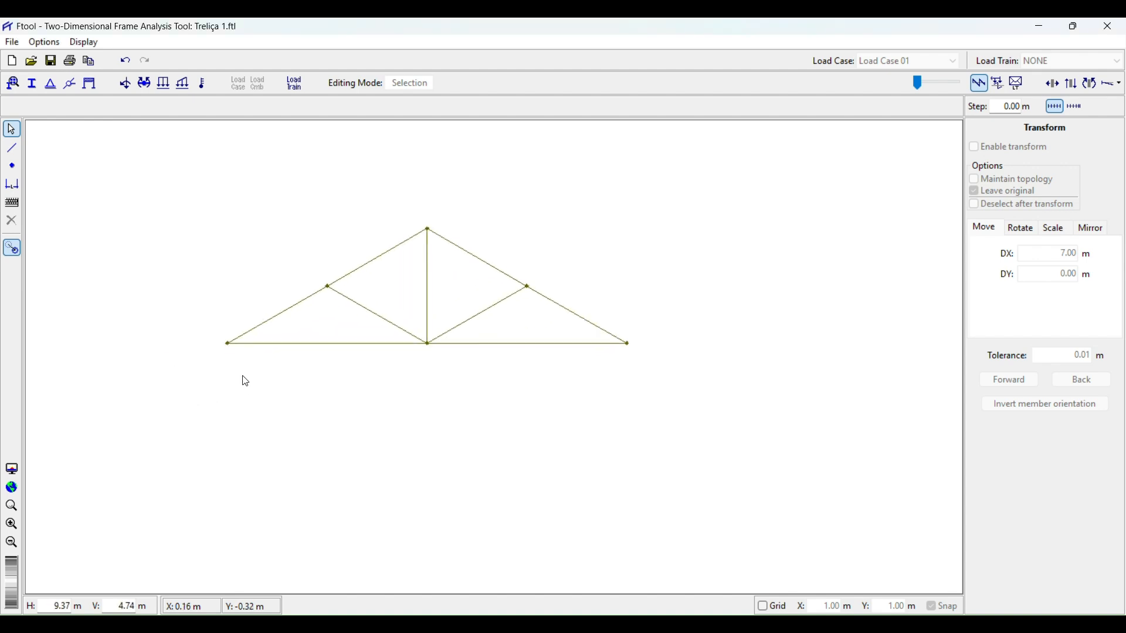
click(50, 83)
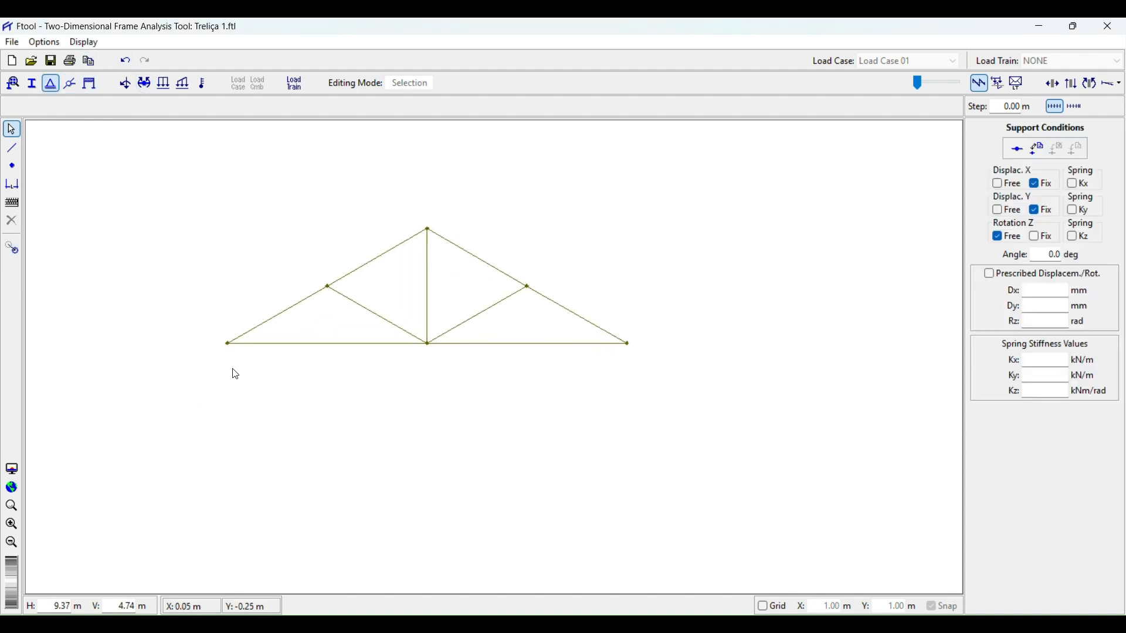
click(227, 343)
click(998, 184)
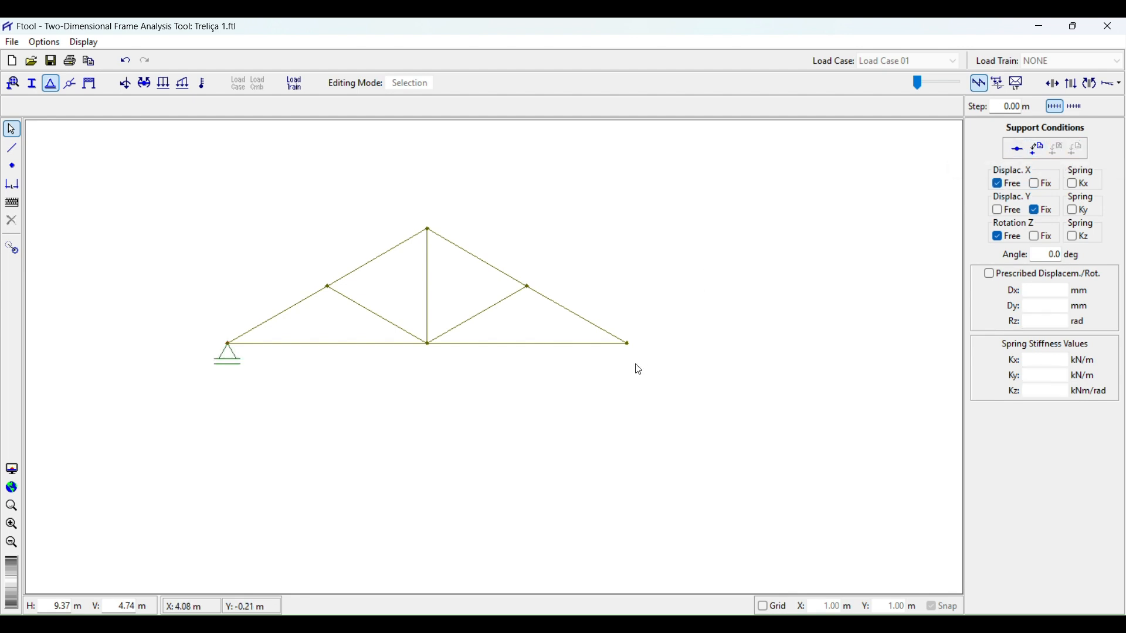
click(630, 346)
click(1035, 185)
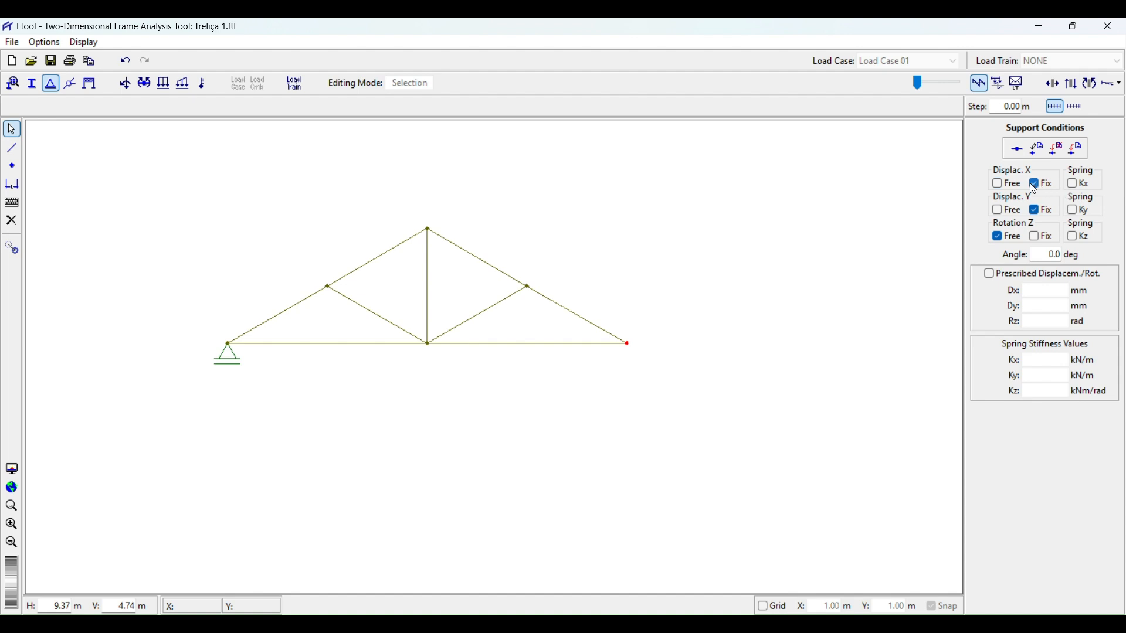
click(1079, 151)
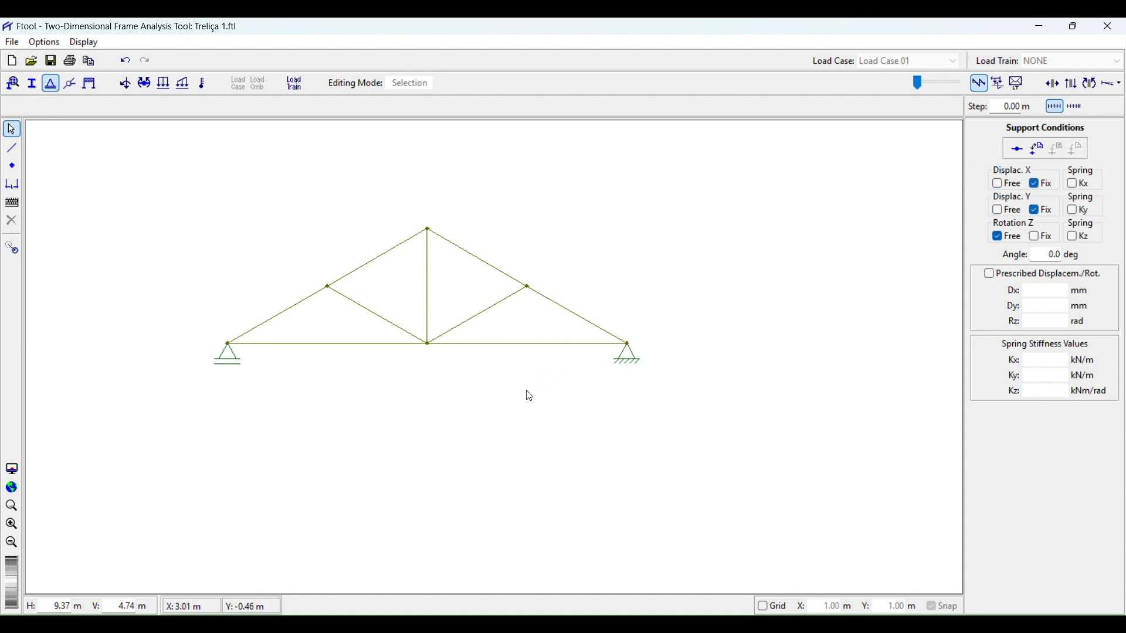
Select the middle node of the bottom chord, beneath the apex.
click(429, 346)
click(455, 412)
click(430, 347)
Switch to the reference PDF, mark the 600 N load with the pen, and return to the model.
key(alt+Tab)
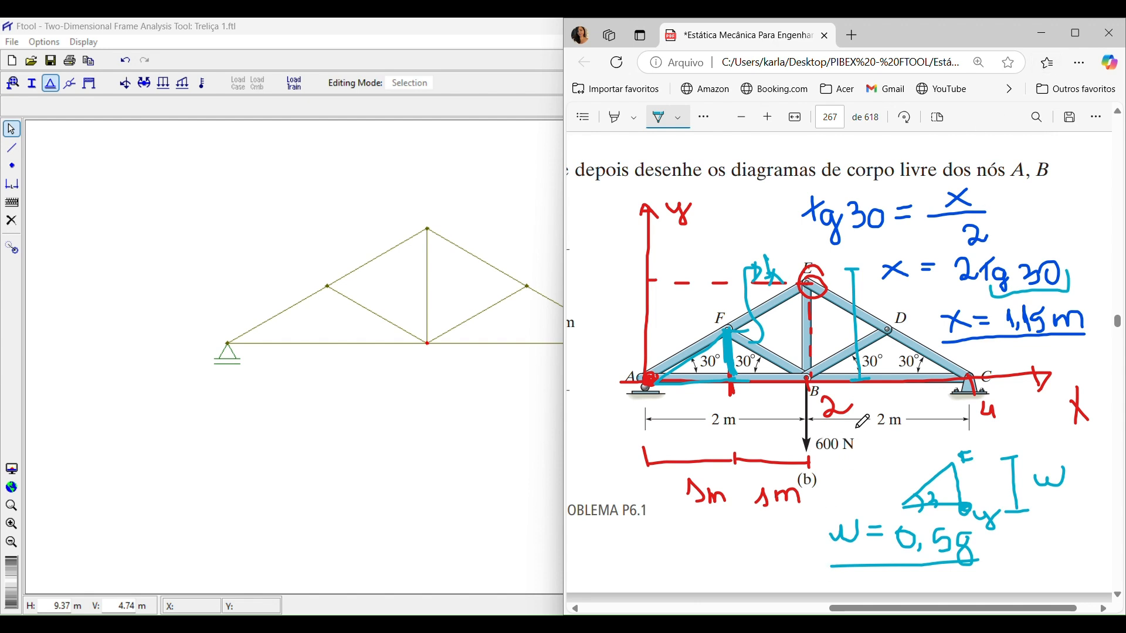
drag(863, 456, 834, 462)
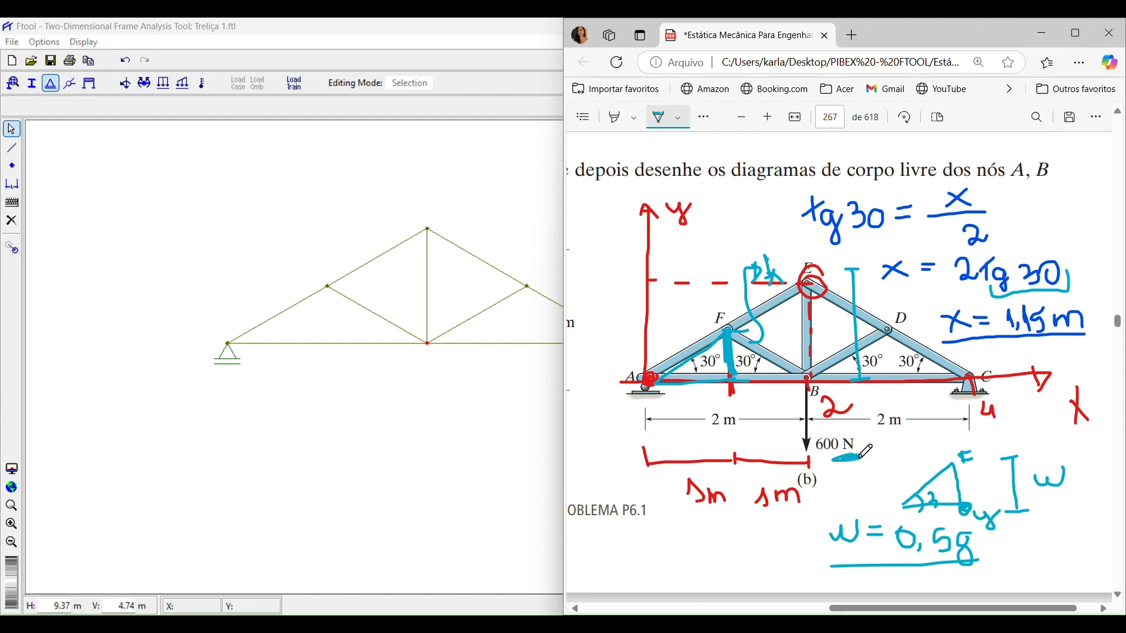
click(1043, 35)
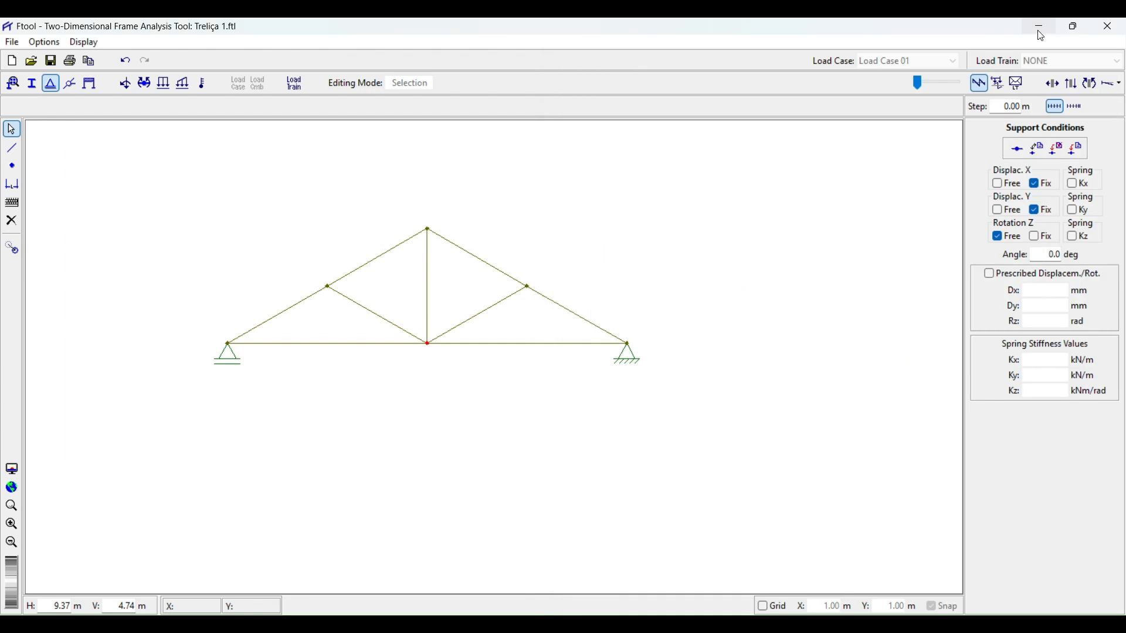
Configure the force units as Newton with two decimal places.
click(47, 46)
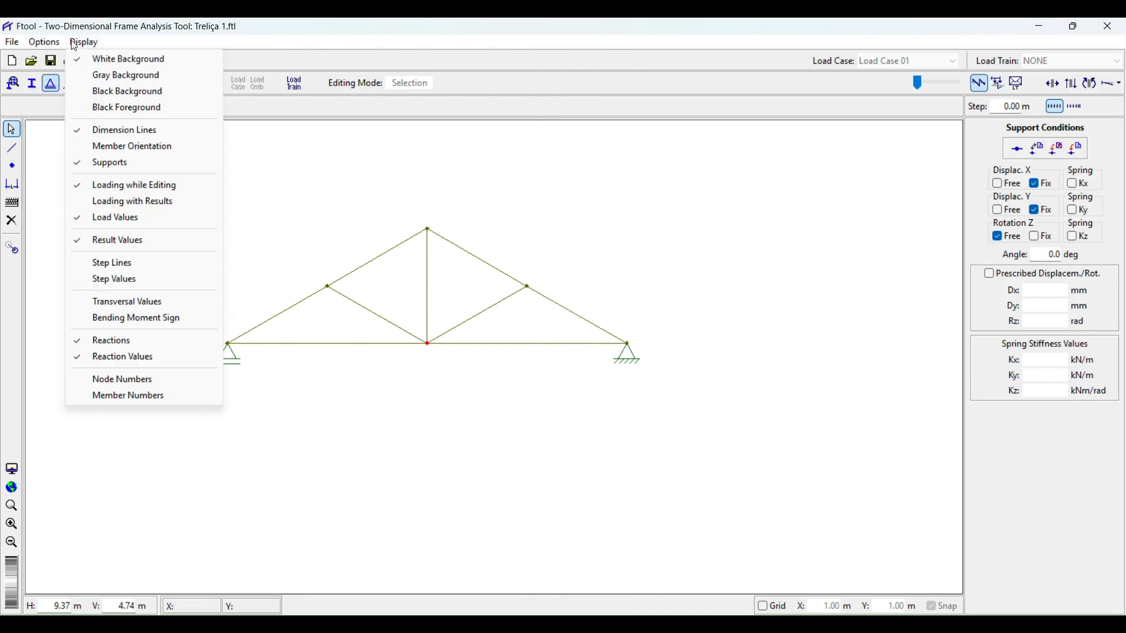
click(94, 185)
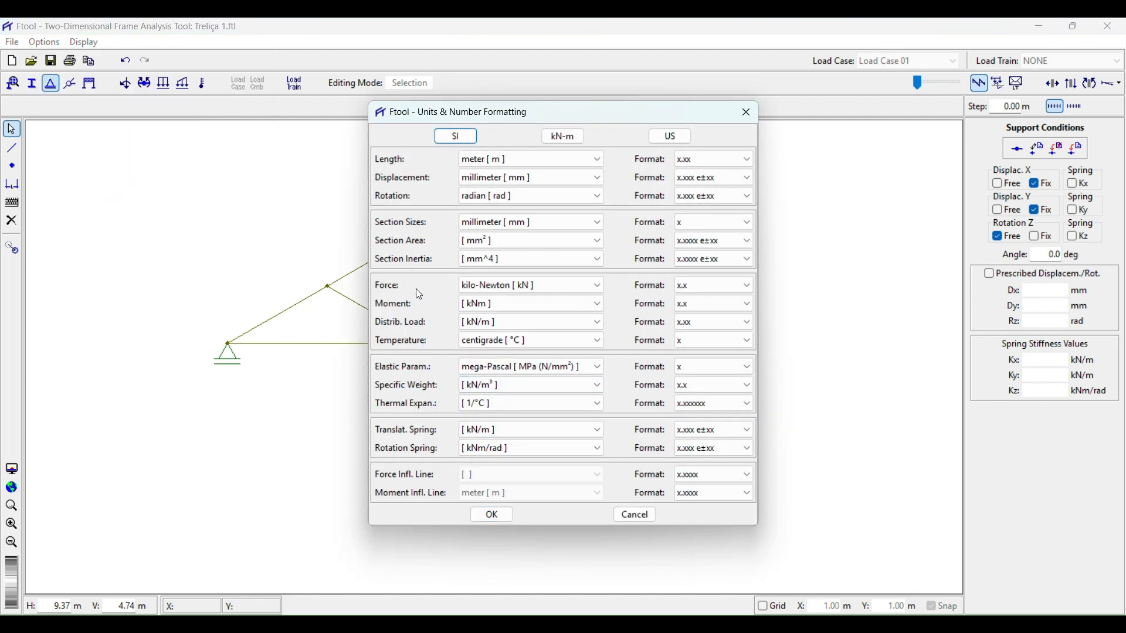
click(595, 288)
click(568, 320)
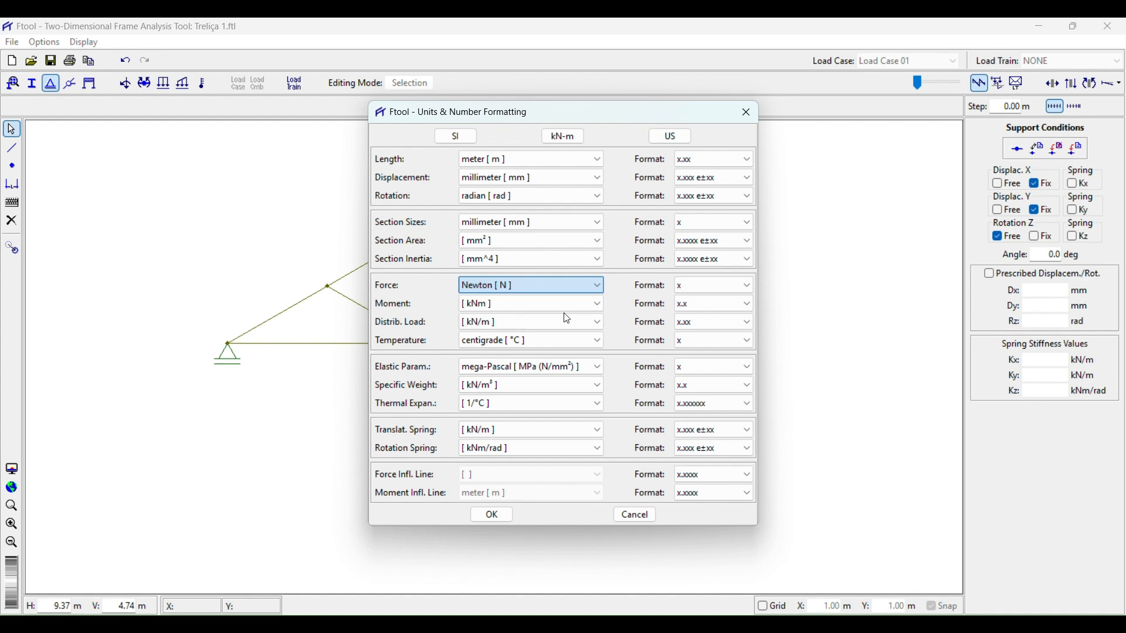
click(713, 287)
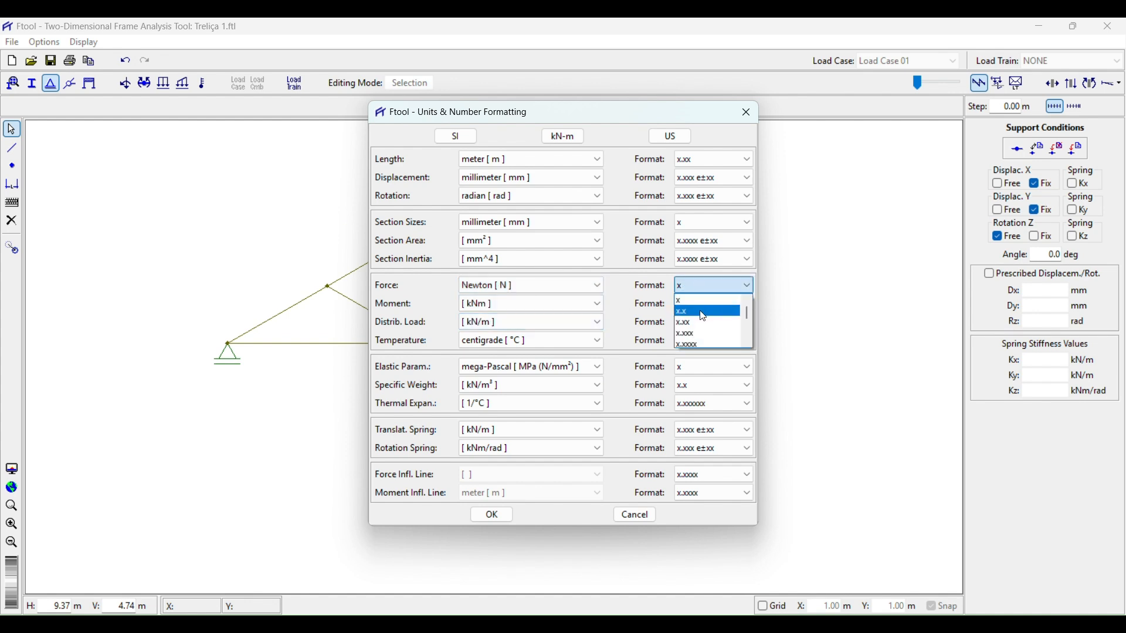
click(702, 313)
click(703, 287)
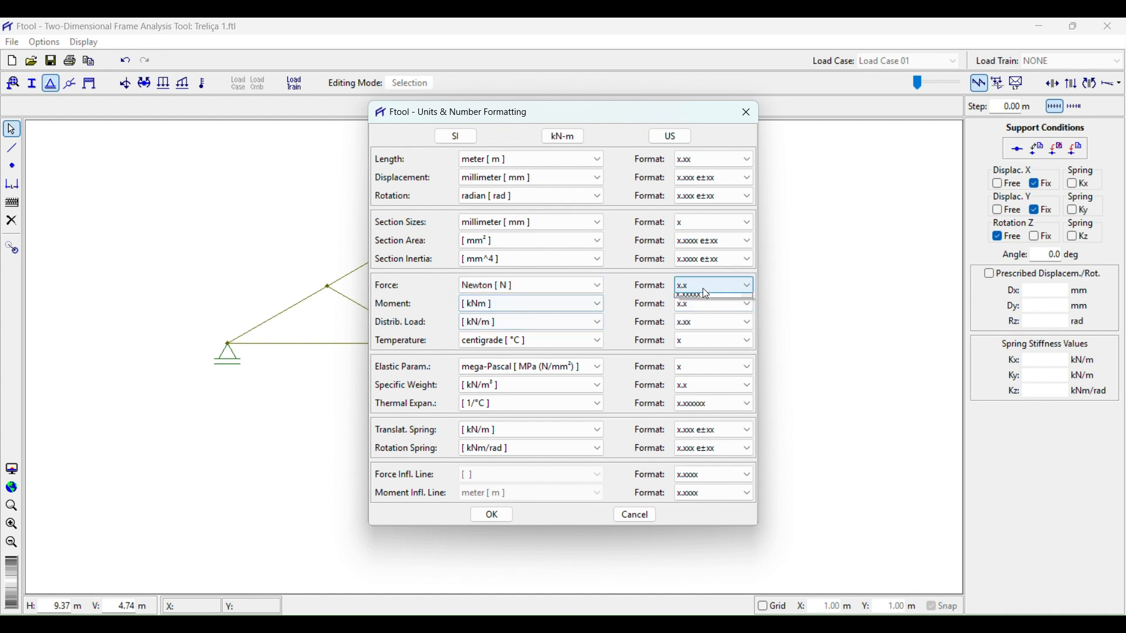
click(708, 317)
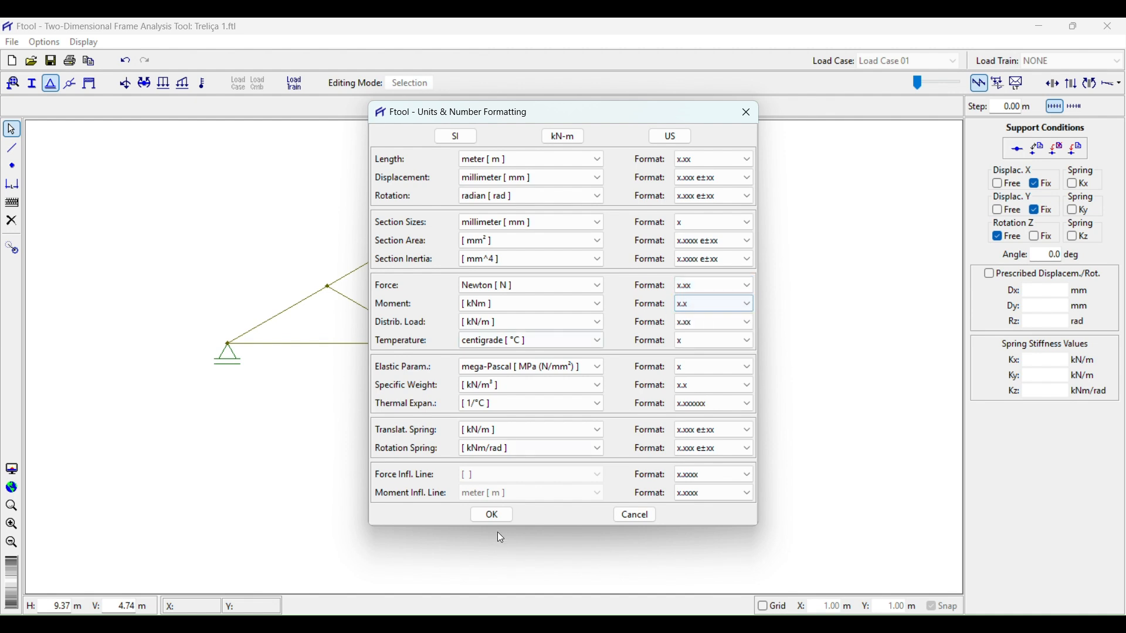
click(499, 516)
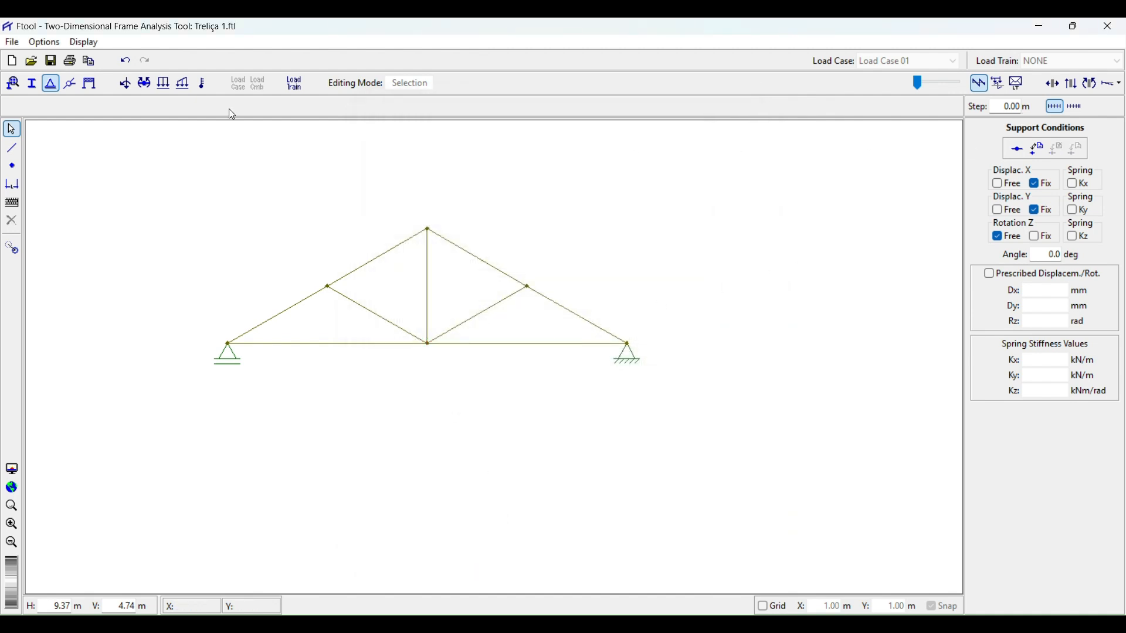
Create a nodal load named carga 2 with Fy of -600 N and apply it to the bottom chord's middle node.
click(122, 85)
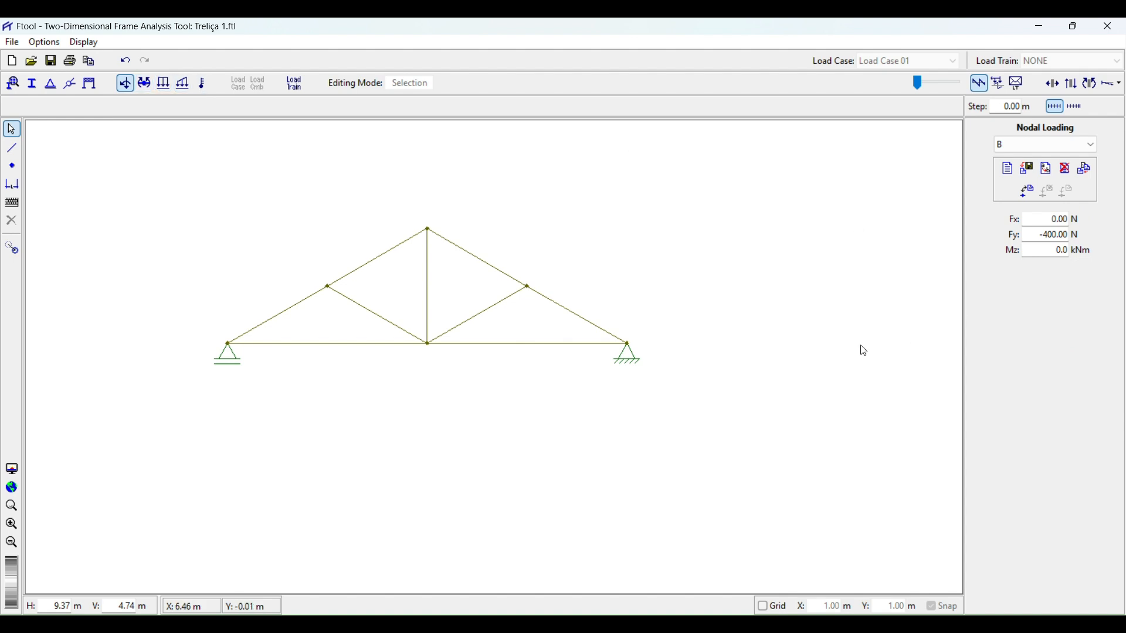
click(429, 345)
click(1008, 169)
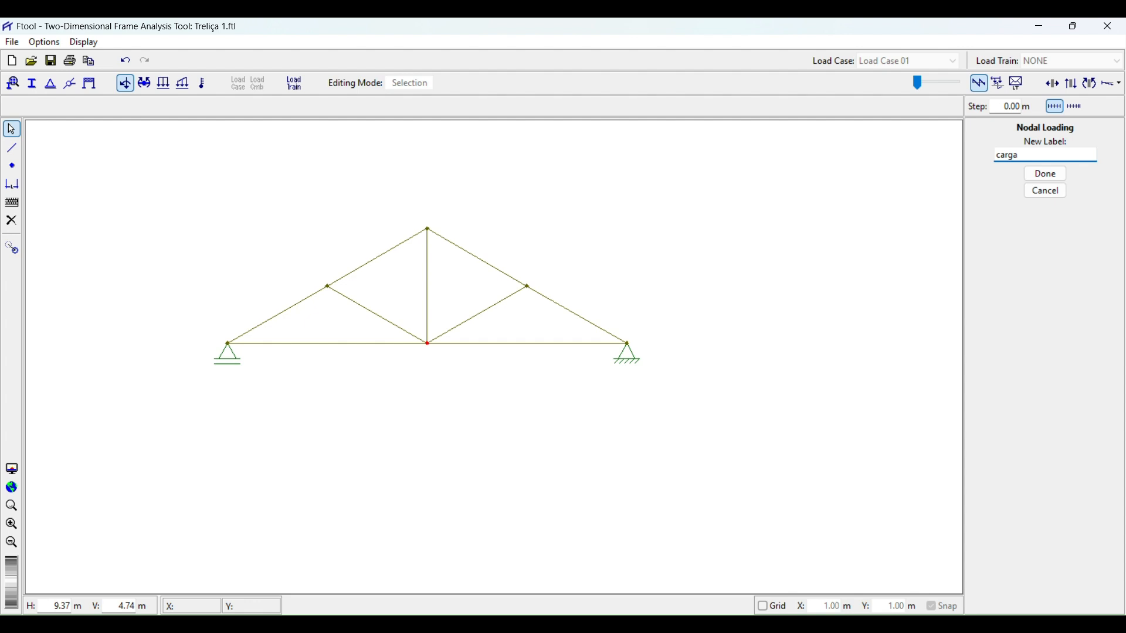
click(1047, 174)
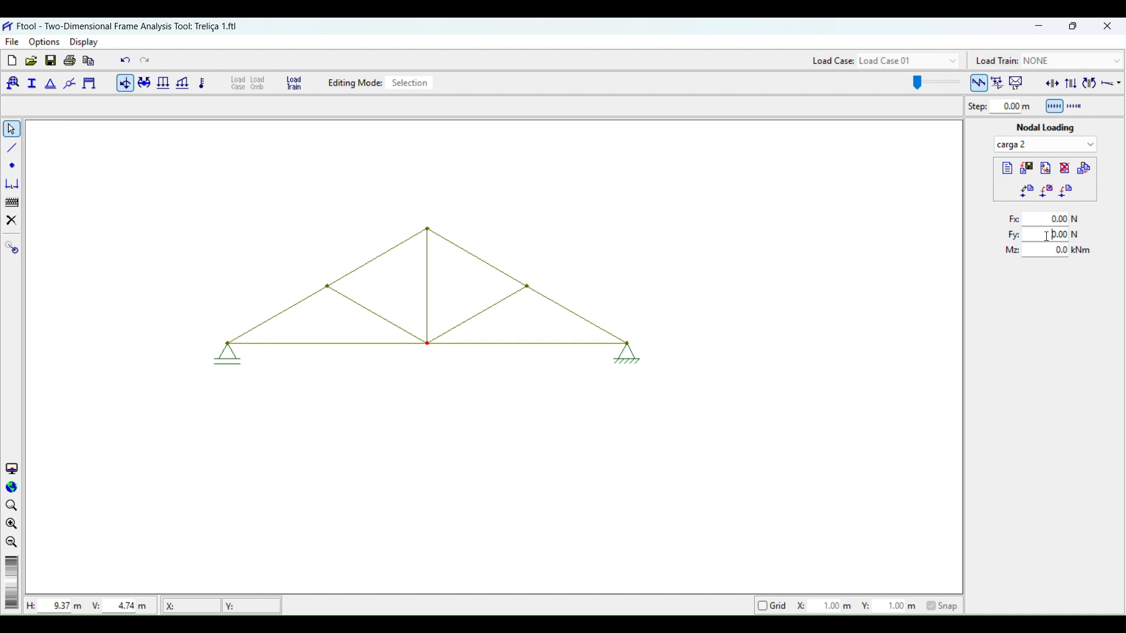
drag(1049, 238, 1091, 237)
click(1028, 191)
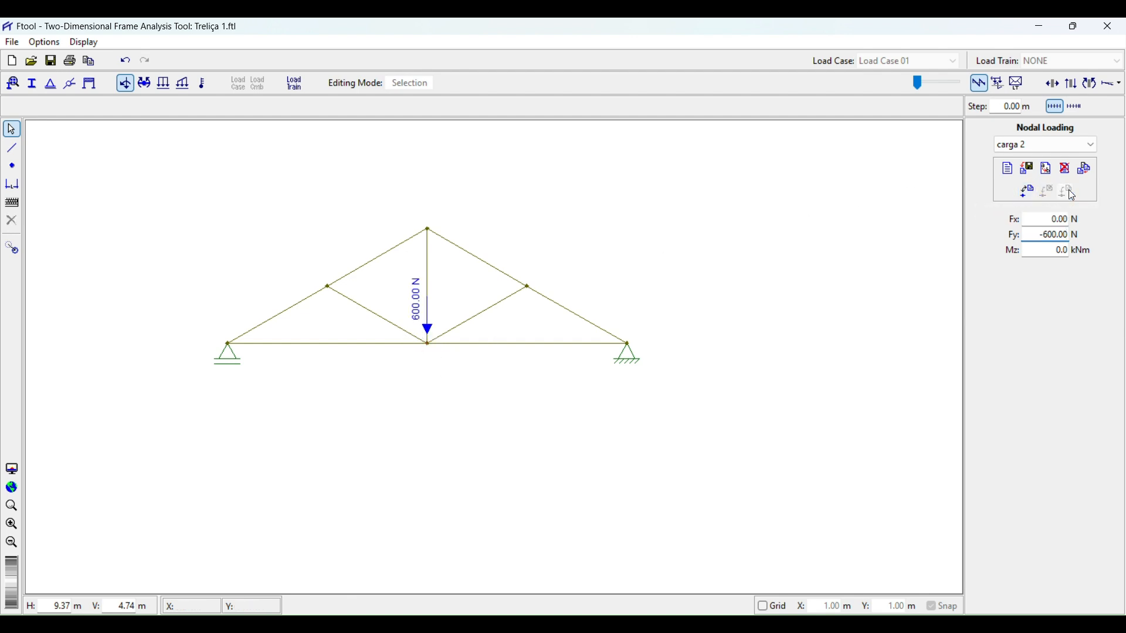
Review the material parameters and section properties assigned to the truss members.
scroll(410, 306, up, 5)
scroll(409, 306, down, 3)
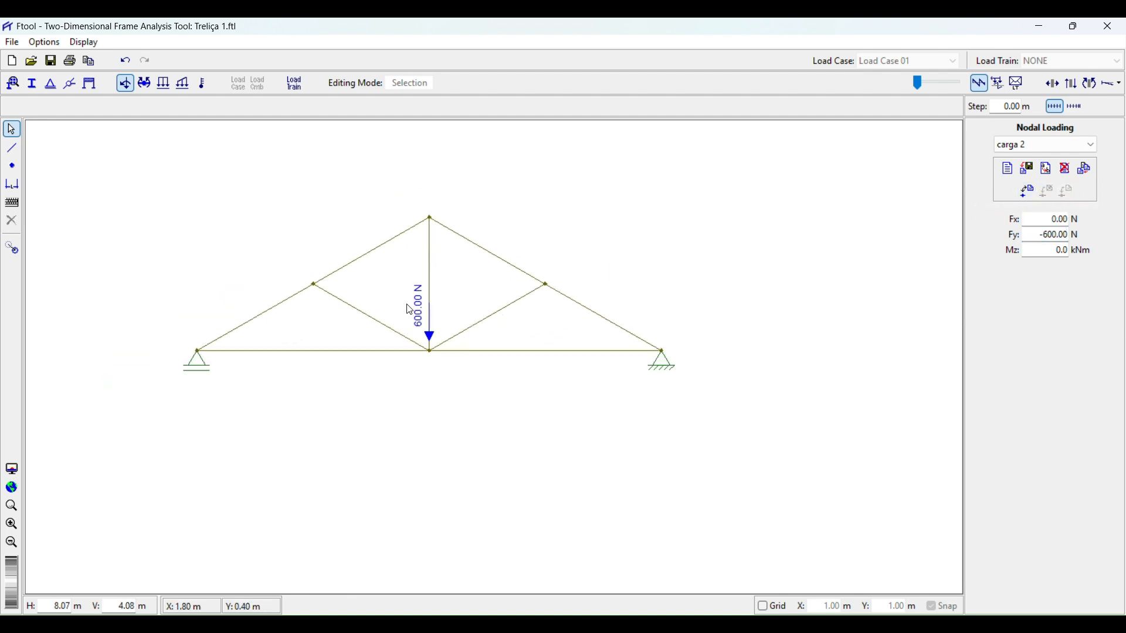
drag(401, 297, 449, 341)
scroll(433, 322, up, 4)
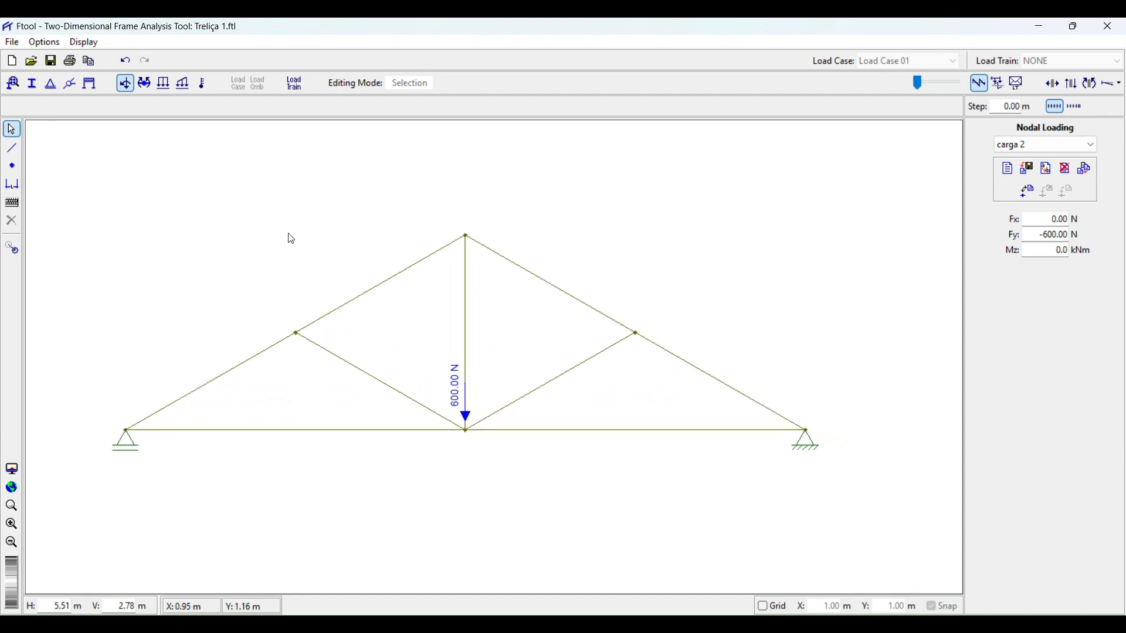
click(14, 87)
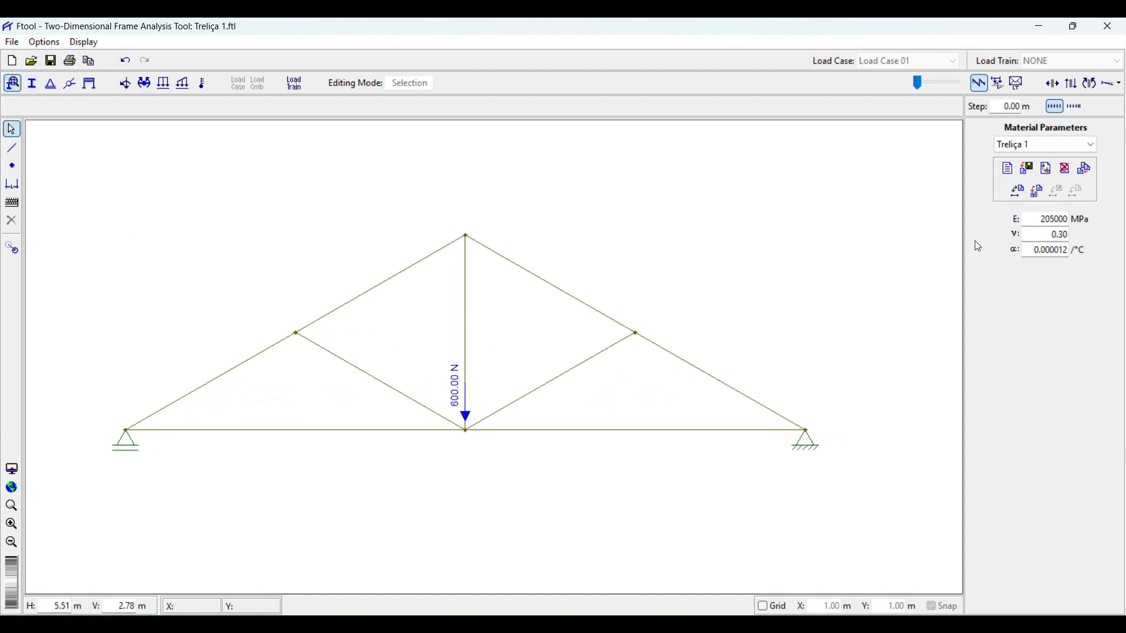
scroll(542, 397, down, 2)
drag(608, 299, 625, 307)
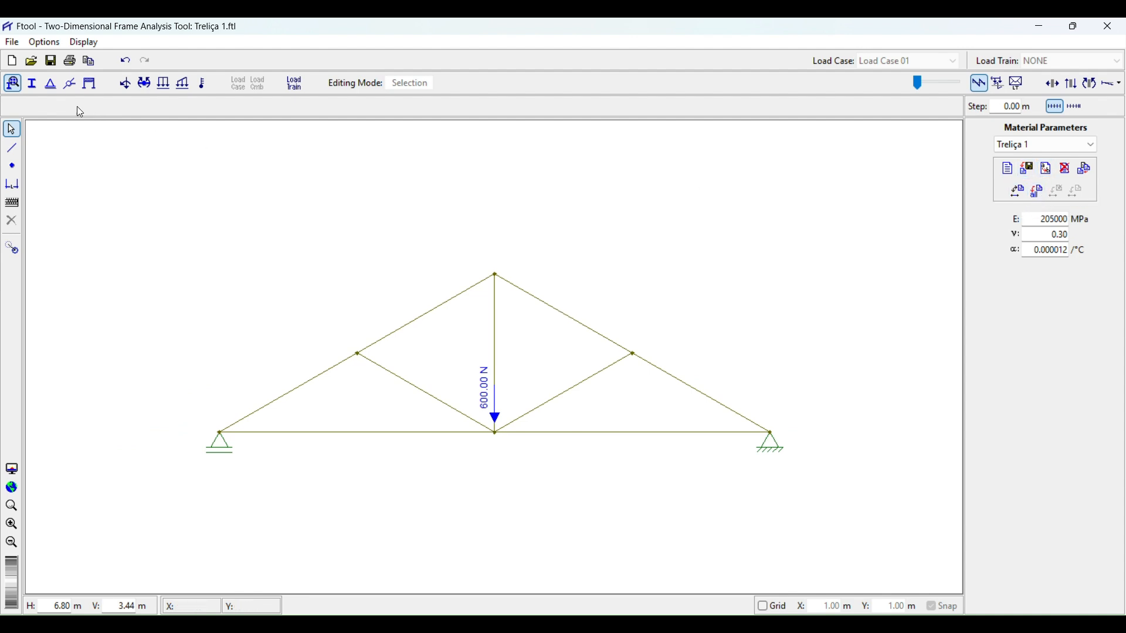
click(25, 88)
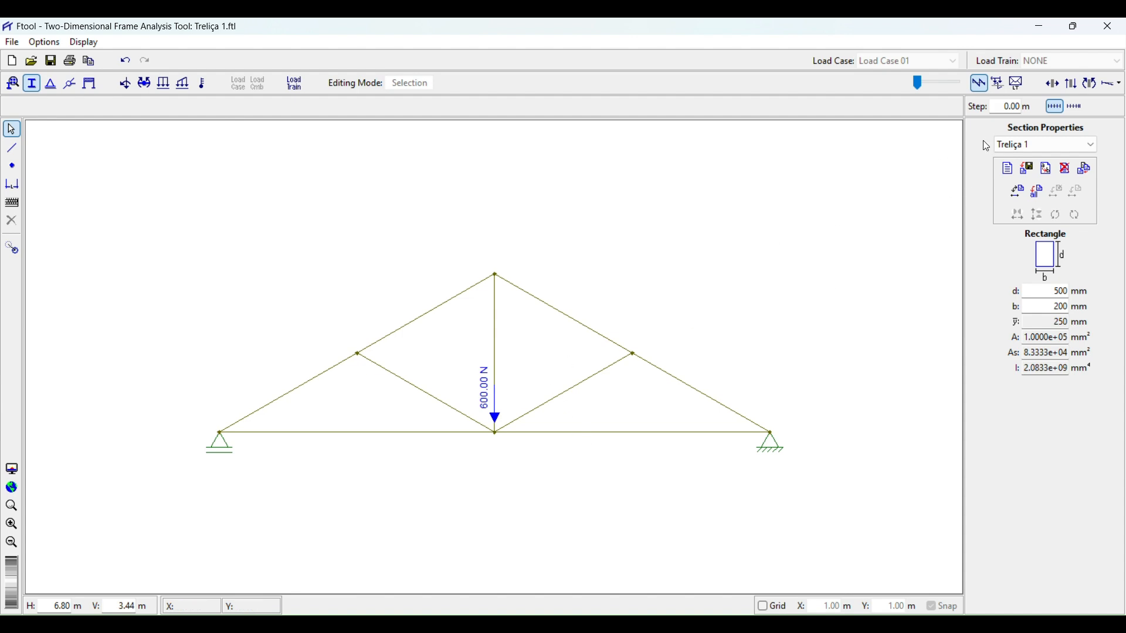
Display the axial force results for the truss and adjust the result display scale.
click(1053, 83)
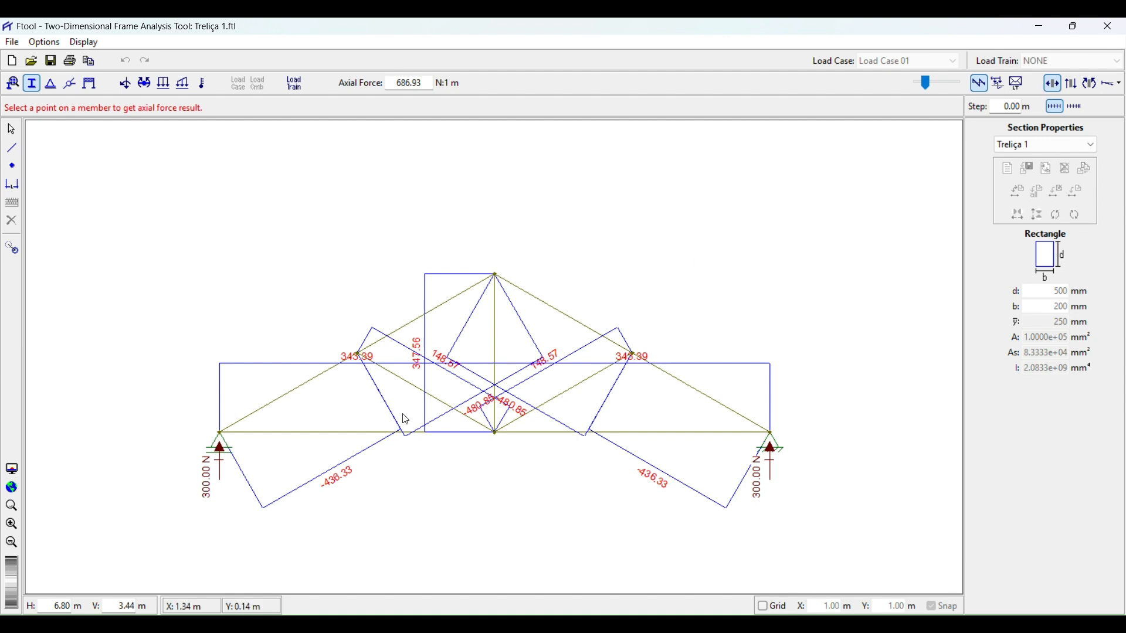
scroll(417, 405, up, 3)
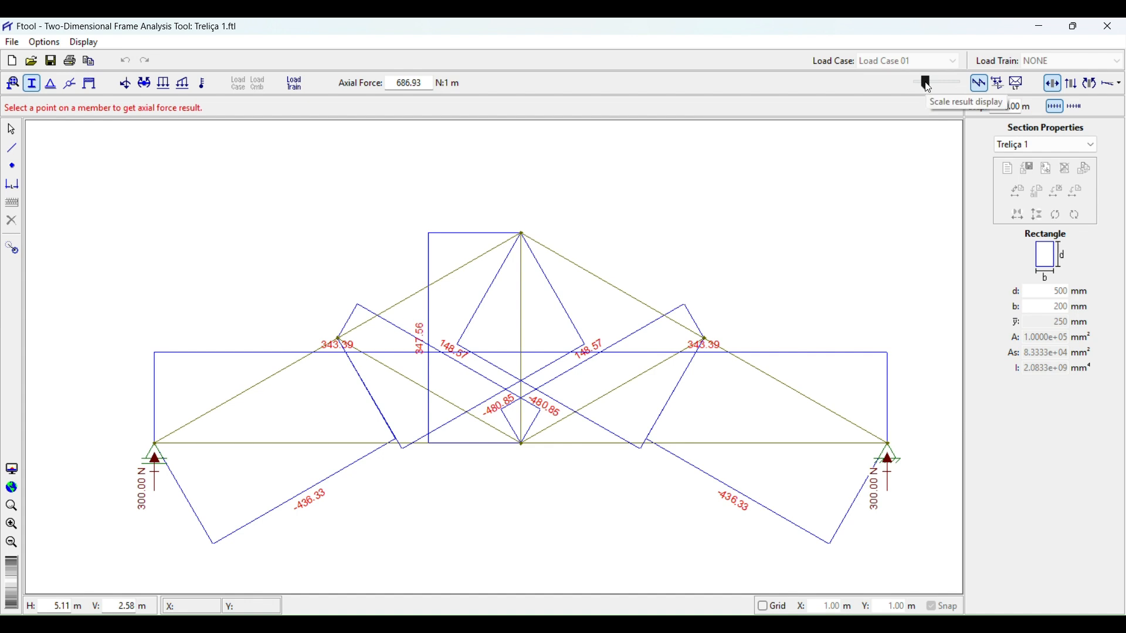
drag(926, 82, 917, 82)
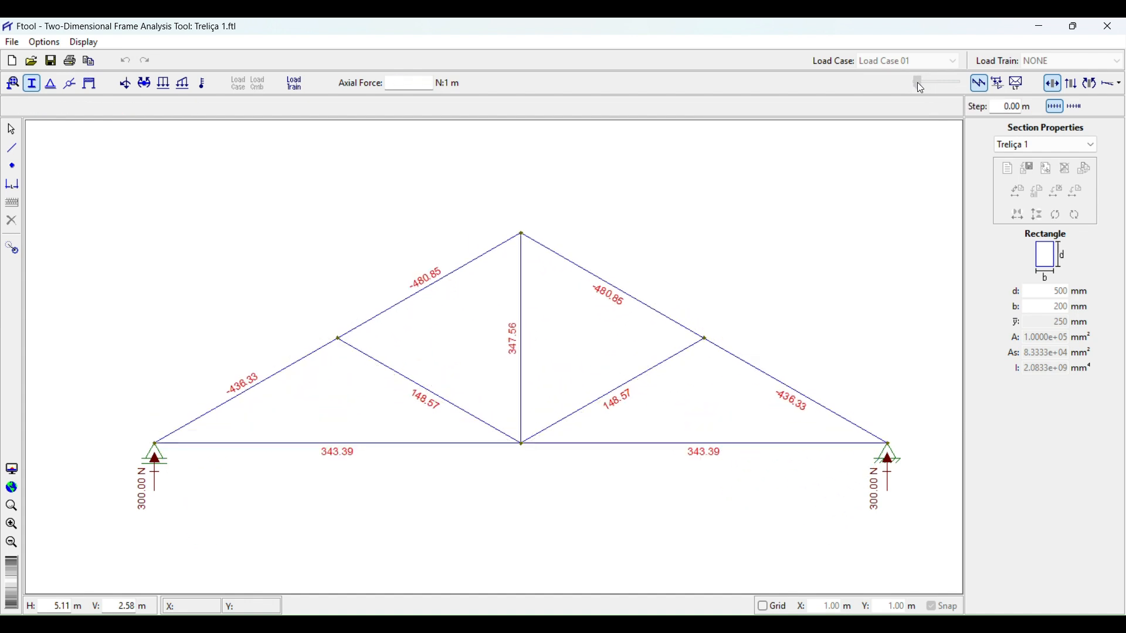
click(311, 285)
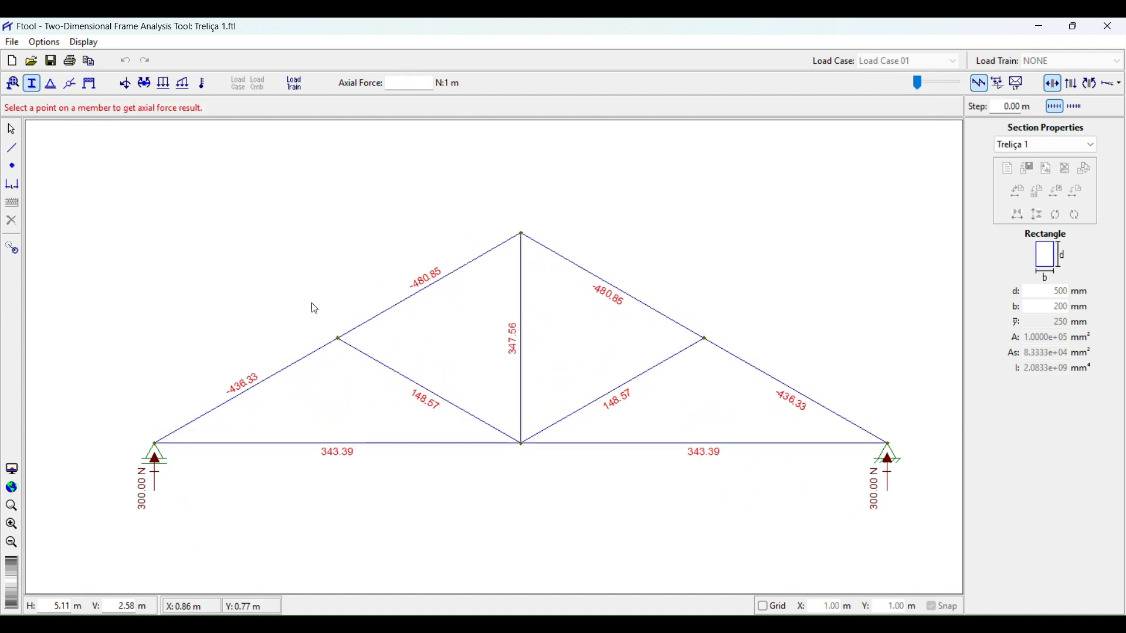
scroll(427, 435, up, 2)
scroll(427, 435, down, 2)
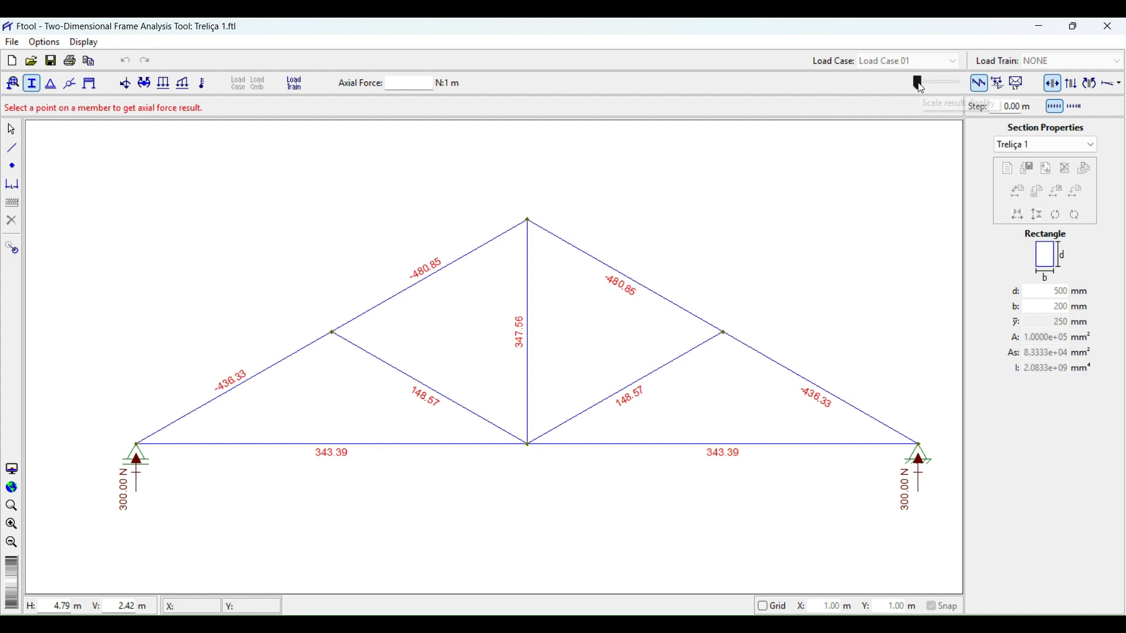
drag(919, 83, 922, 82)
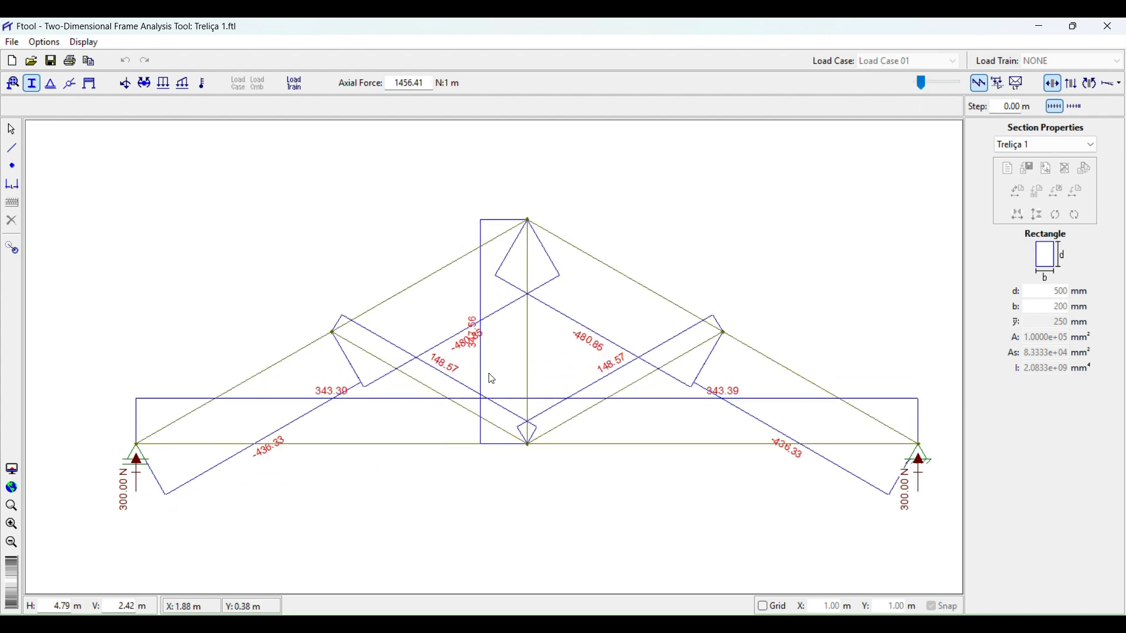
Query the axial force in the left inner diagonal and in the lower left top-chord member.
scroll(394, 390, up, 4)
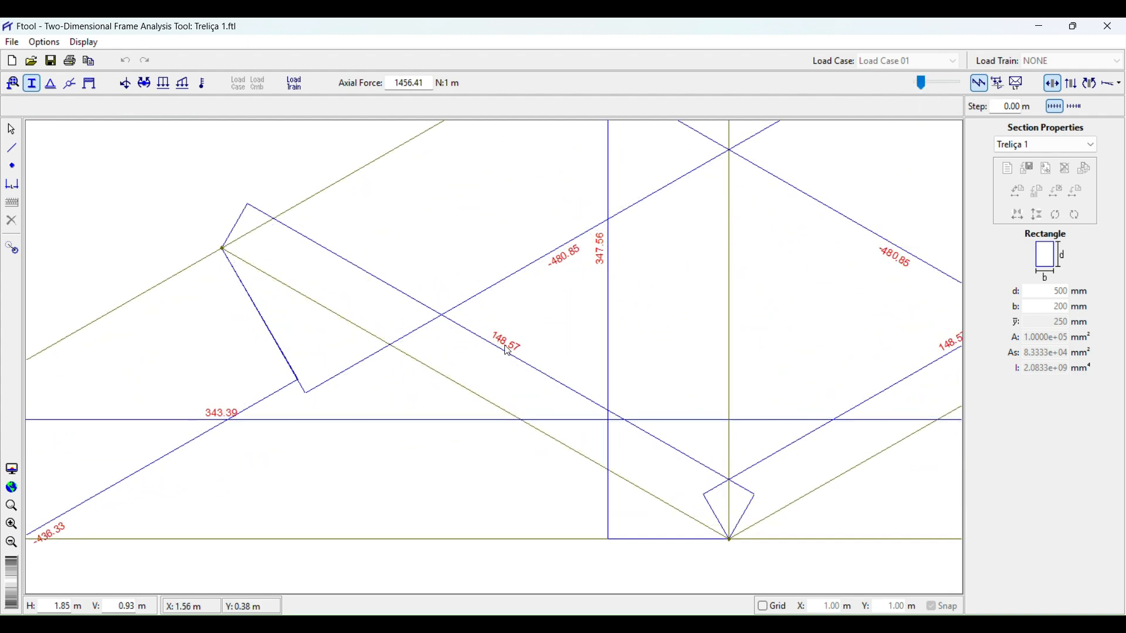
scroll(303, 274, down, 2)
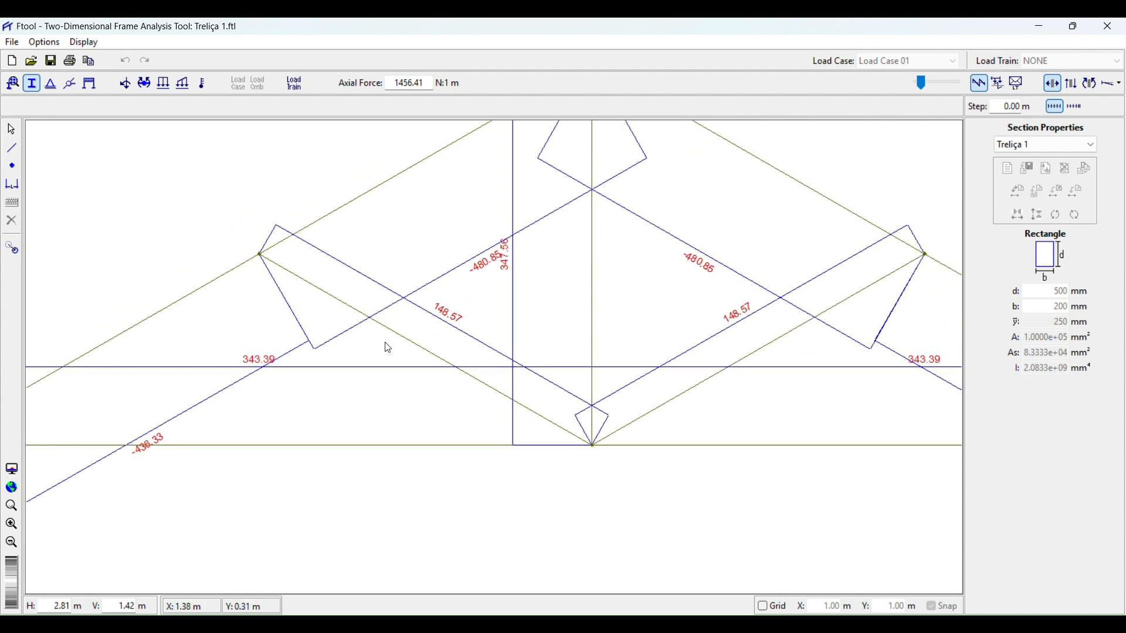
click(410, 340)
scroll(194, 329, down, 2)
scroll(211, 333, up, 4)
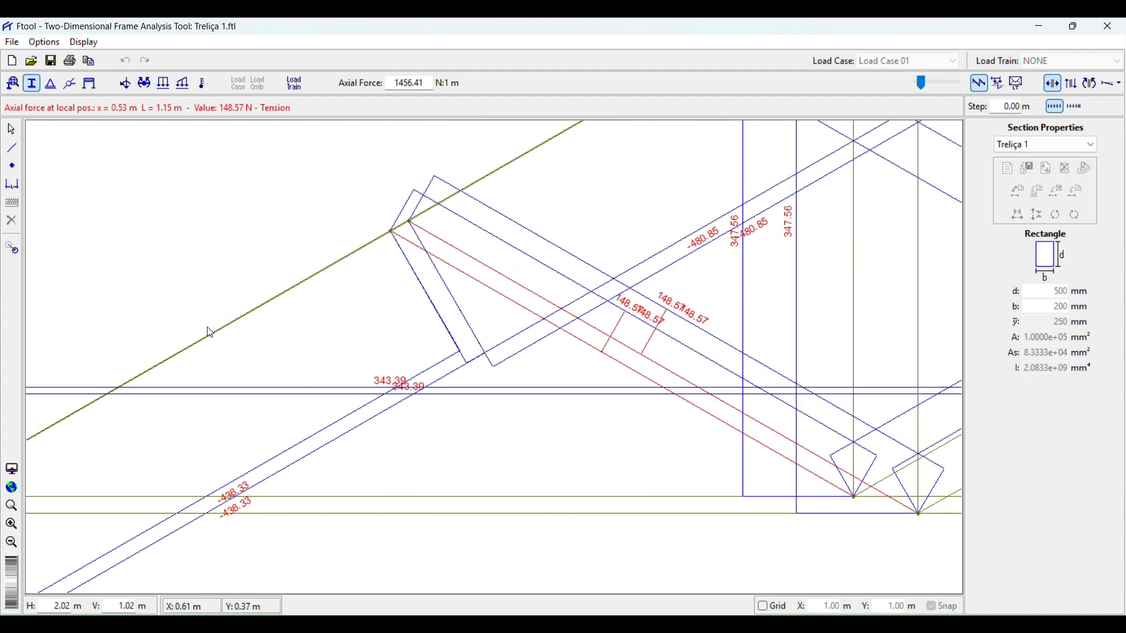
scroll(170, 372, down, 3)
scroll(111, 429, up, 2)
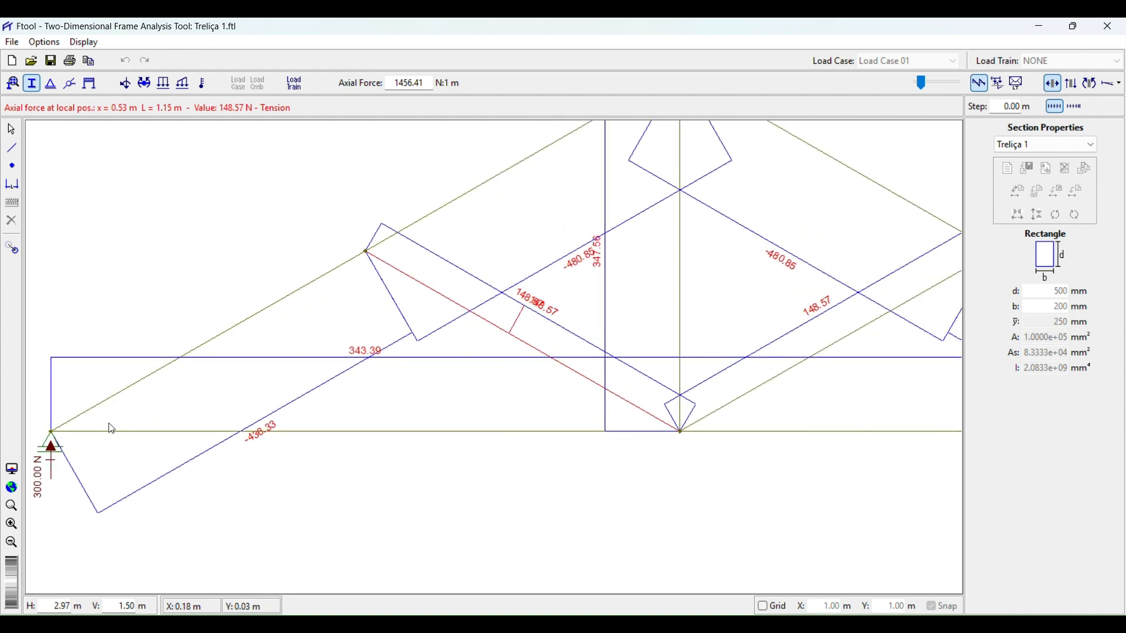
click(108, 400)
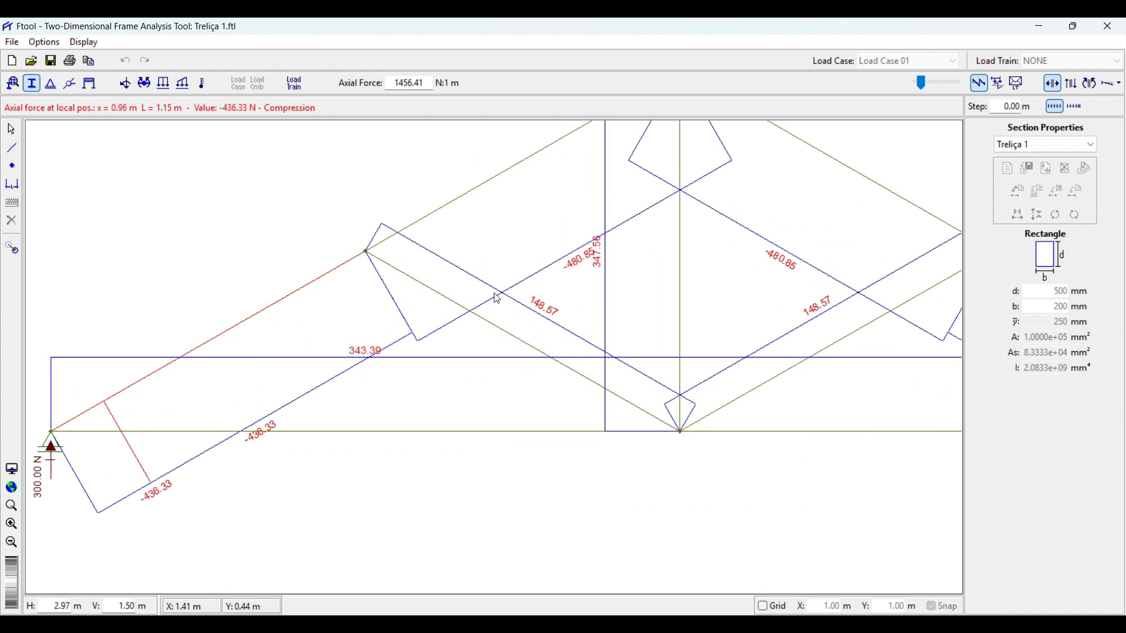
Open the sign convention information.
click(12, 42)
mouse_move(45, 42)
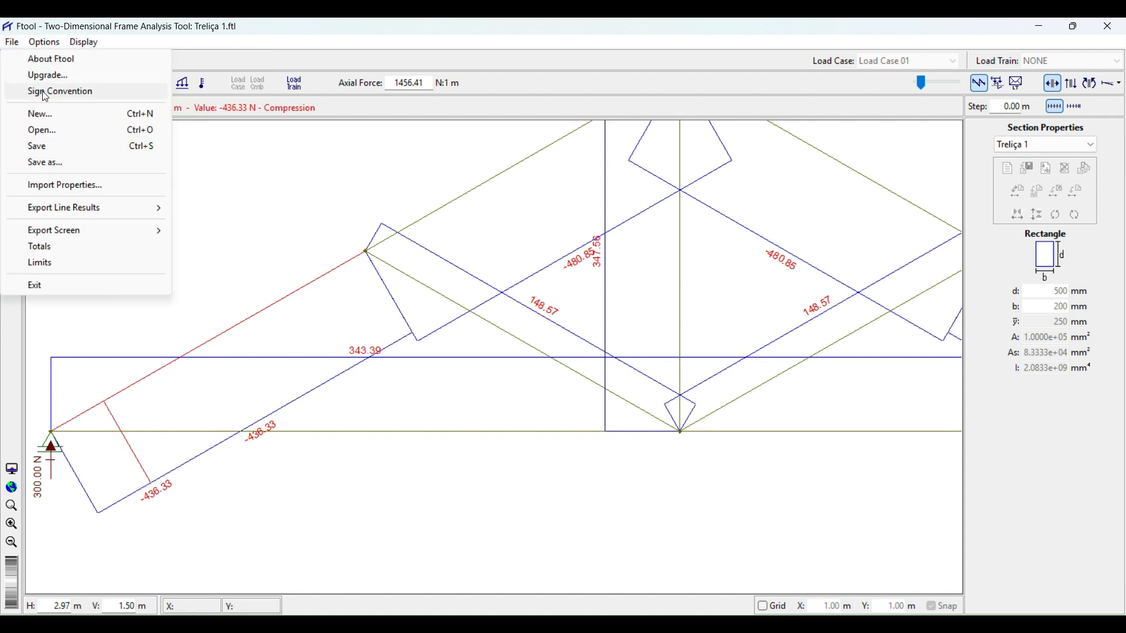